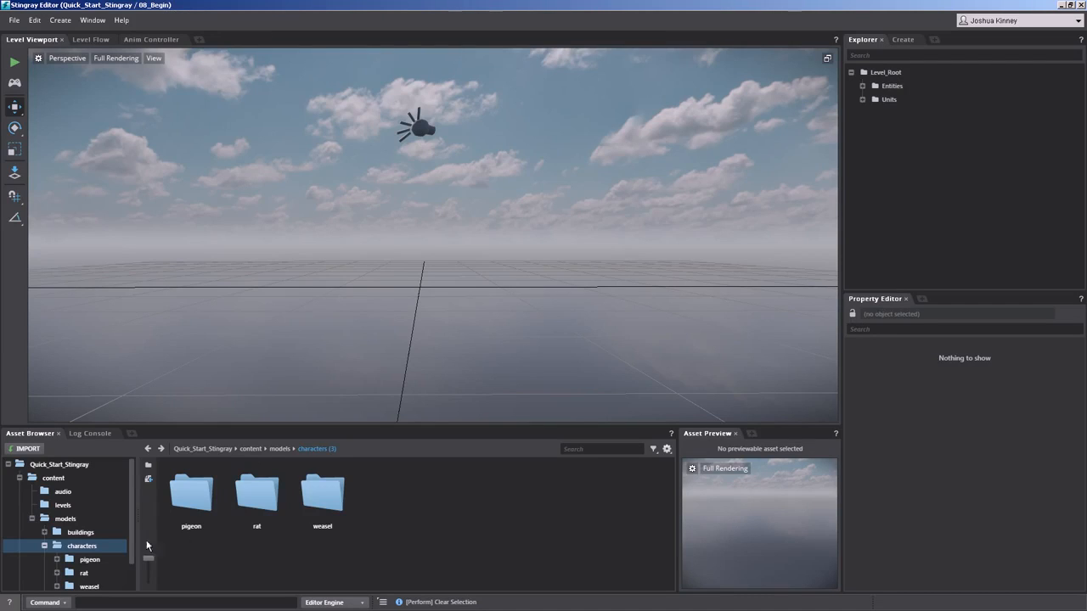
Step: Create a folder named cat_fu inside the characters folder and open it
{"action": "right_click", "coordinate": [440, 491]}
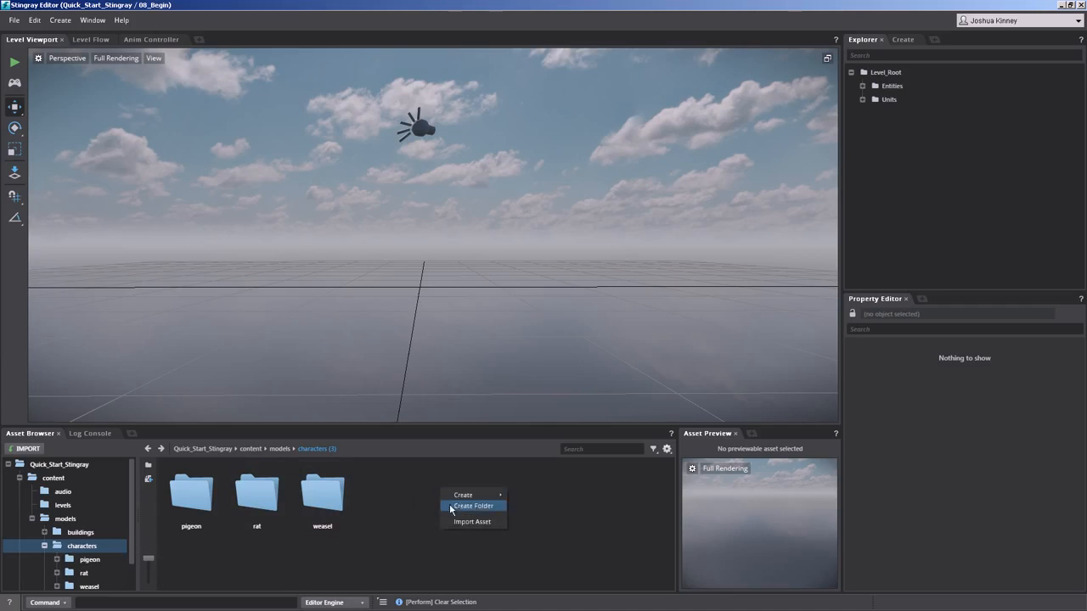
{"action": "left_click", "coordinate": [463, 507]}
{"action": "type", "text": "rats"}
{"action": "key", "text": "Return"}
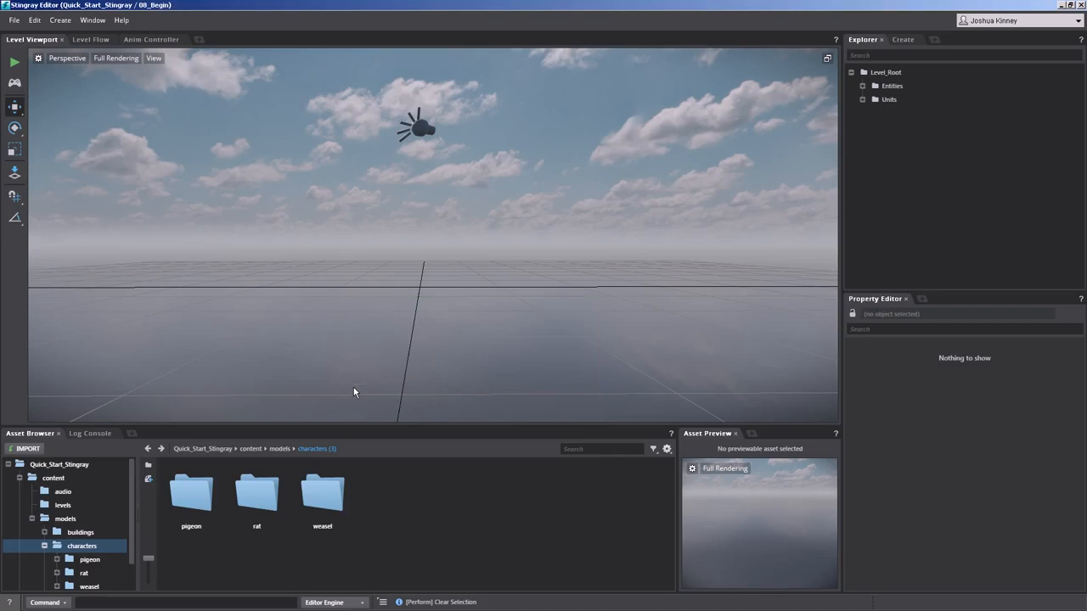
{"action": "double_click", "coordinate": [187, 492]}
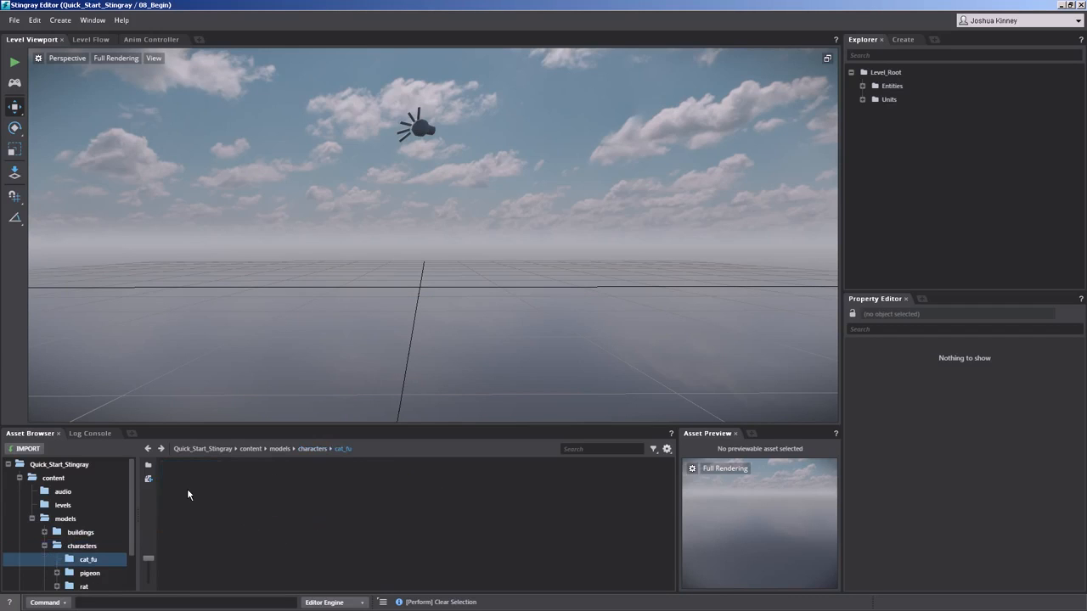
Step: Choose Cat_Fu.FBX from the project's cat_fu source folder for import into the new cat_fu folder
{"action": "right_click", "coordinate": [206, 488]}
{"action": "left_click", "coordinate": [246, 523]}
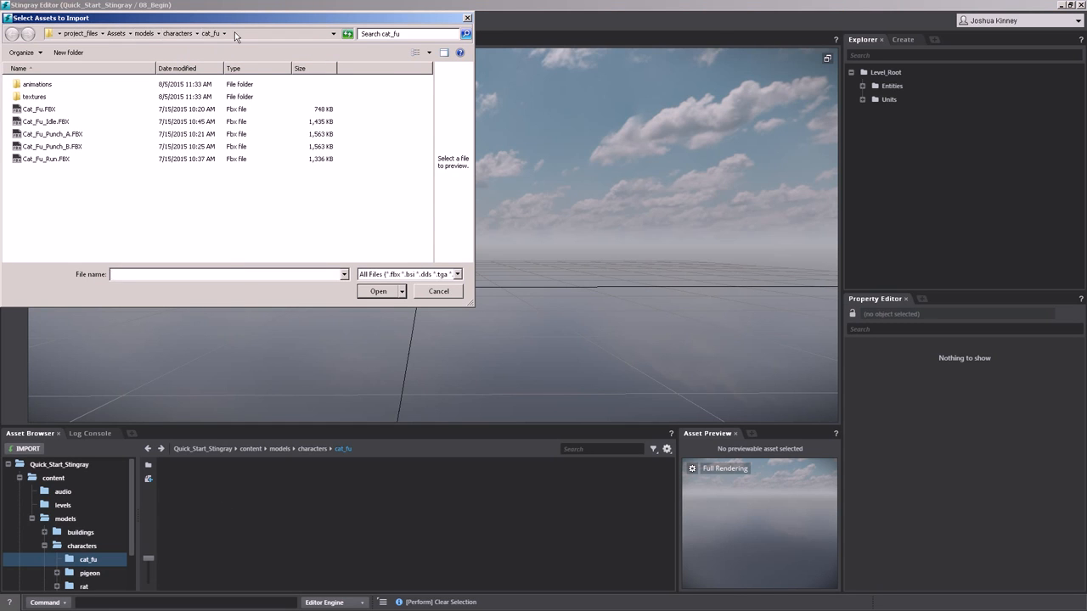
{"action": "left_click", "coordinate": [40, 112]}
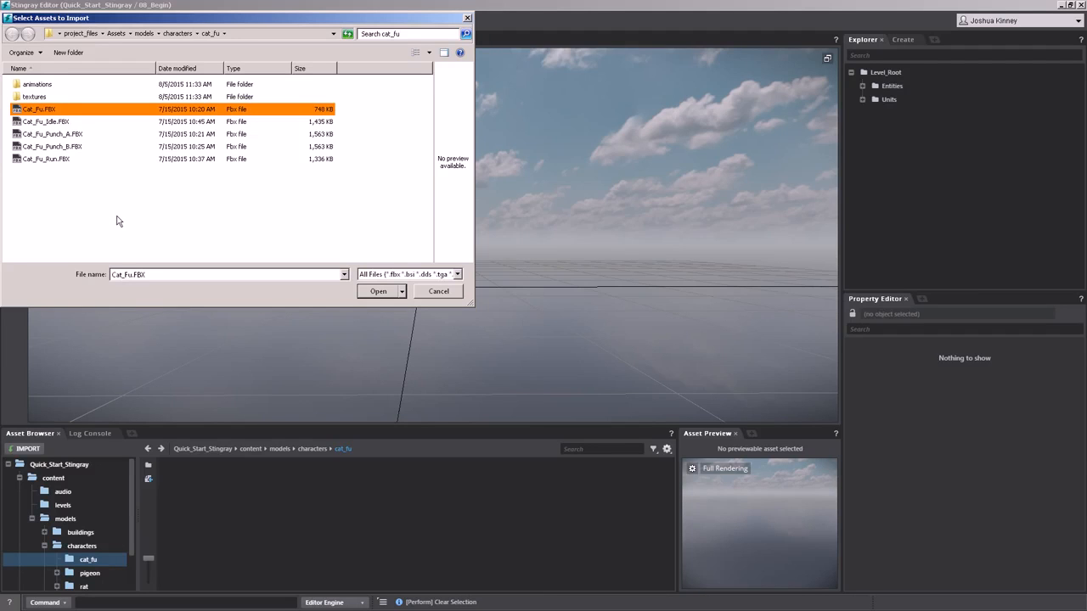
{"action": "left_click", "coordinate": [380, 291]}
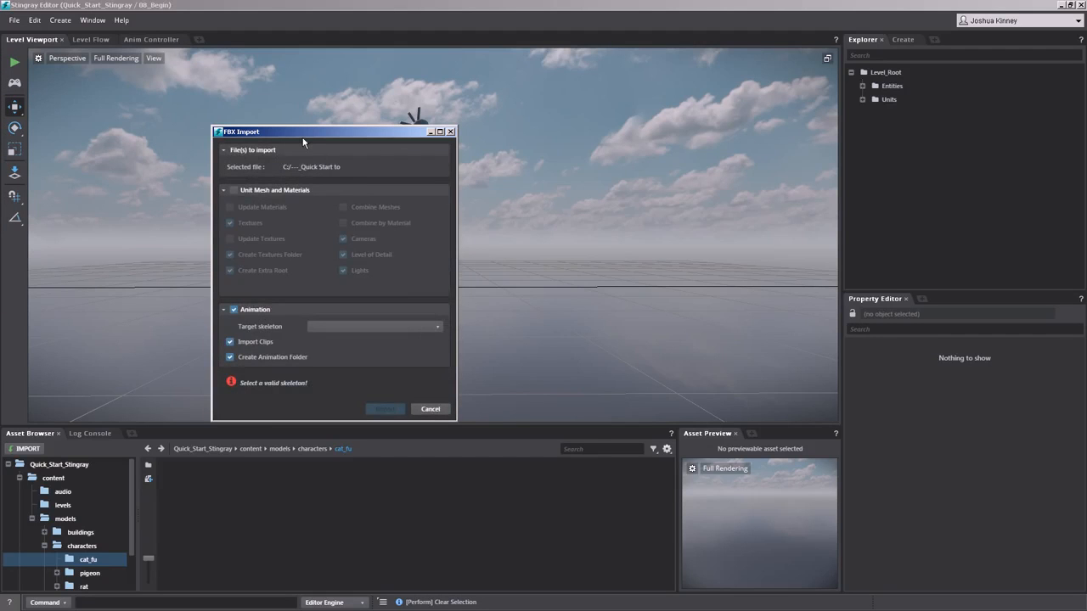
Step: Import the FBX with Unit Mesh and Materials enabled, Import Clips disabled and a new skeleton named Cat_Fu_SKLTN
{"action": "left_click", "coordinate": [234, 191]}
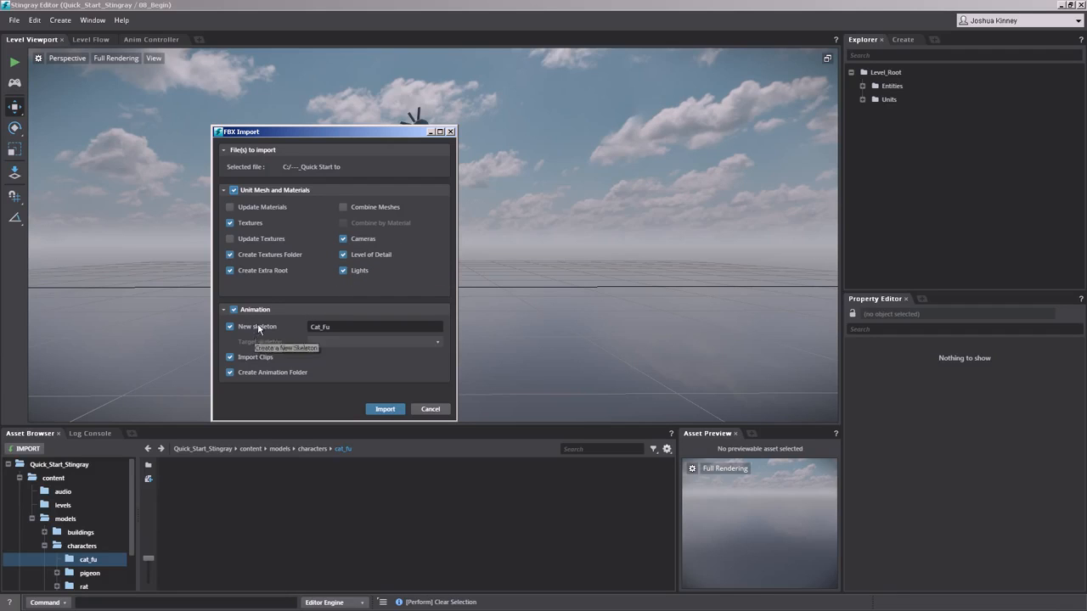
{"action": "left_click", "coordinate": [230, 358]}
{"action": "left_click", "coordinate": [345, 326]}
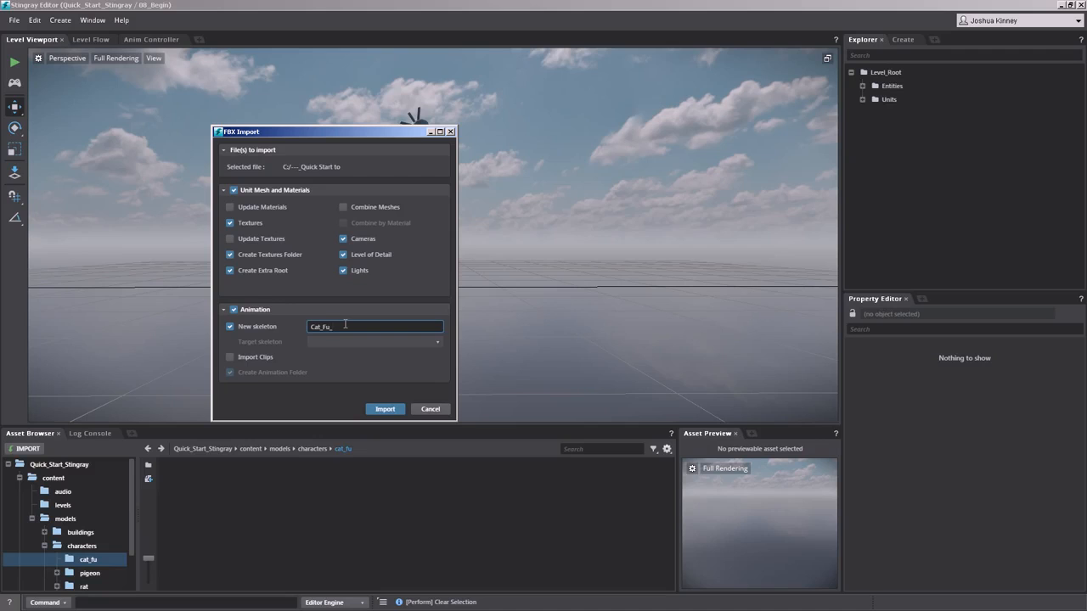
{"action": "type", "text": "_SKLTN"}
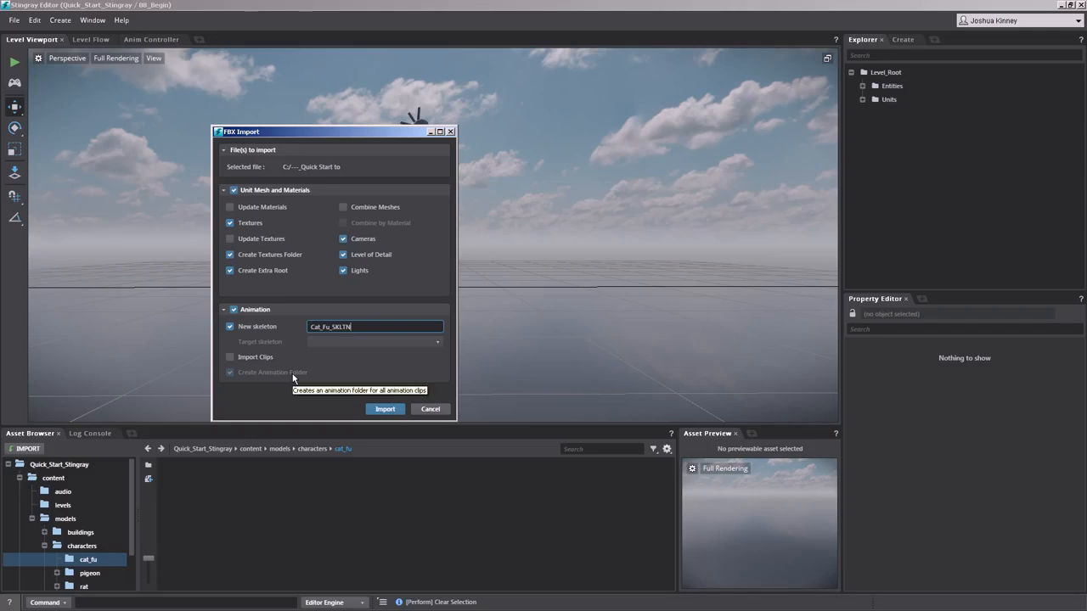
{"action": "left_click", "coordinate": [387, 410]}
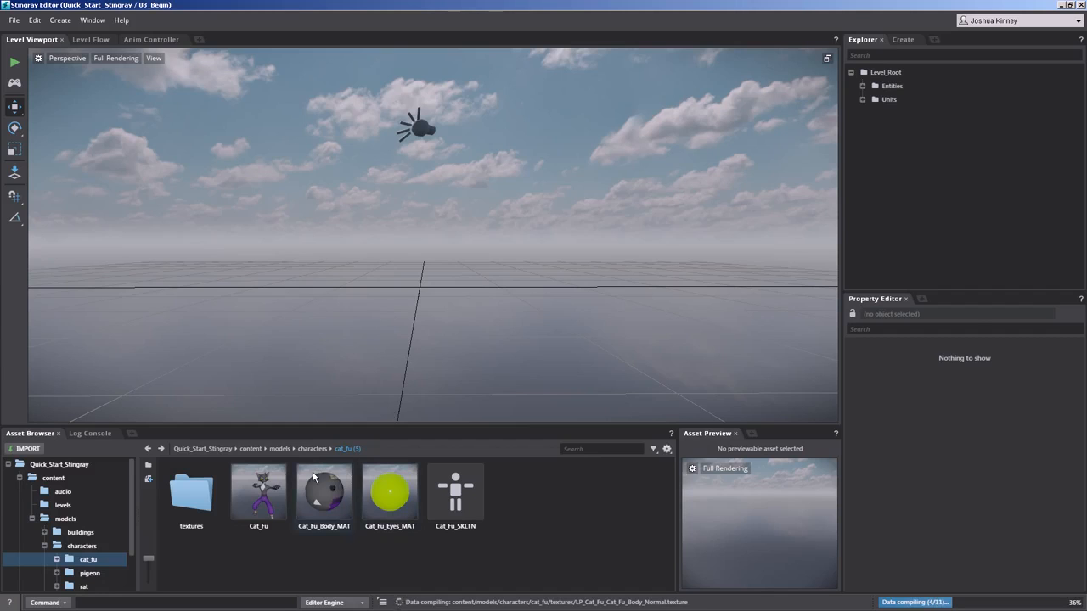
Step: Select the Cat_Fu unit and update its thumbnail from the asset preview
{"action": "left_click", "coordinate": [274, 487]}
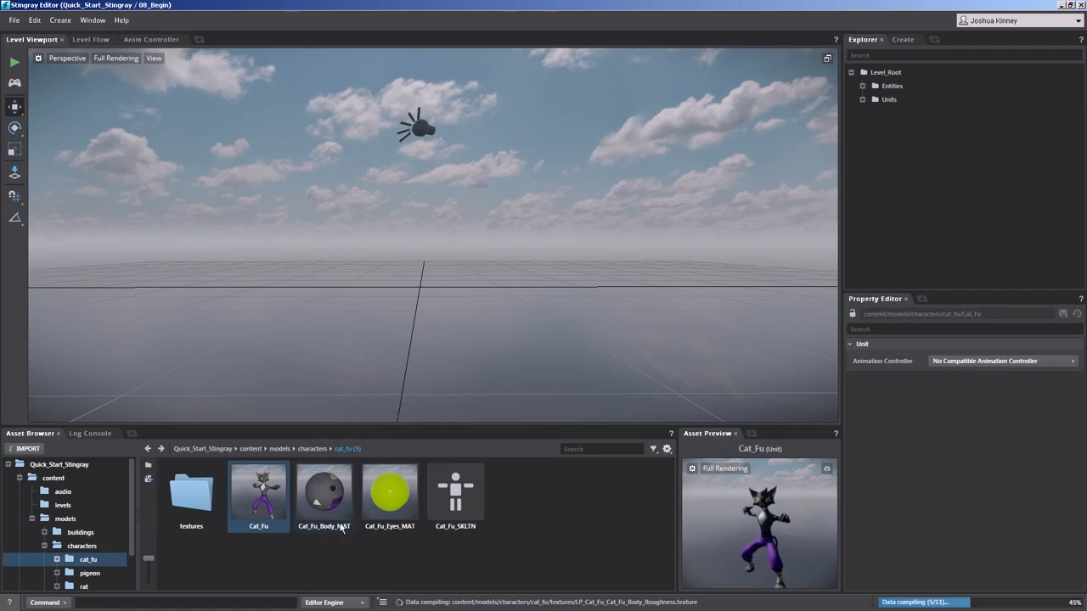
{"action": "left_click", "coordinate": [240, 513]}
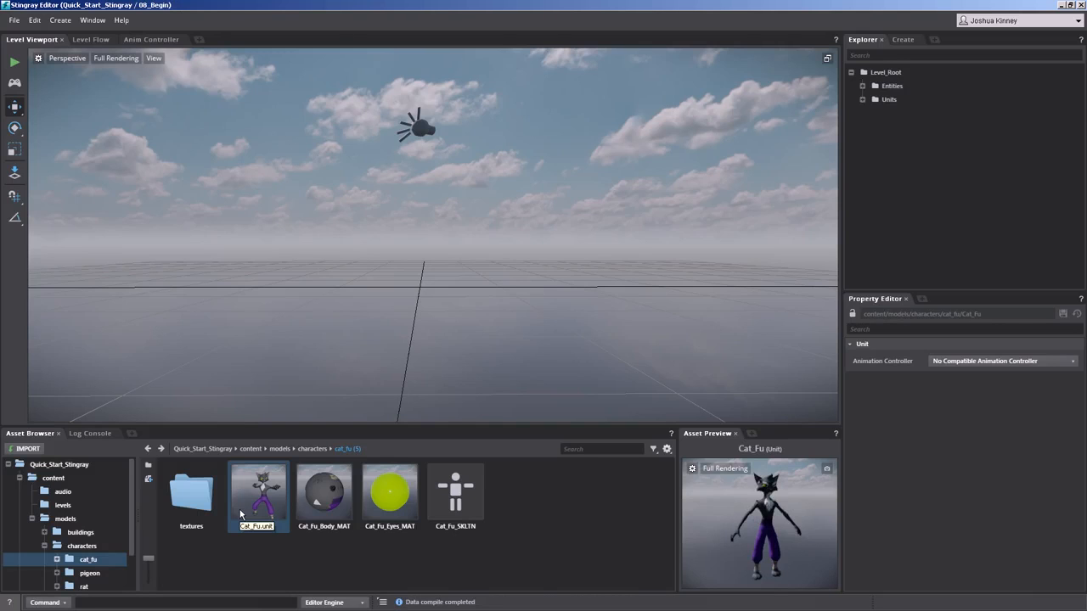
{"action": "key", "text": "Return"}
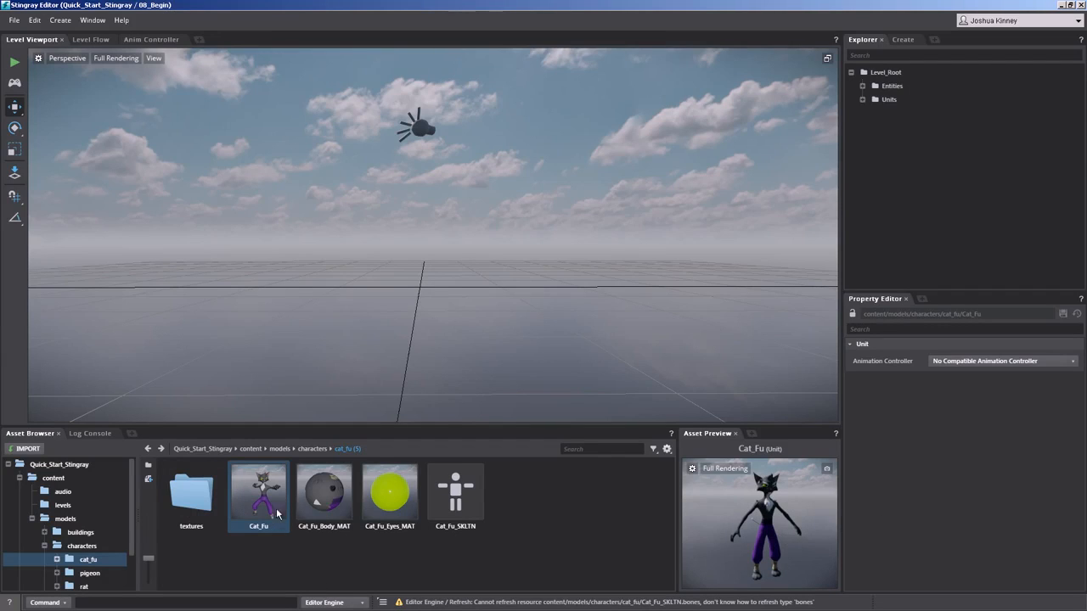
{"action": "left_click", "coordinate": [825, 472]}
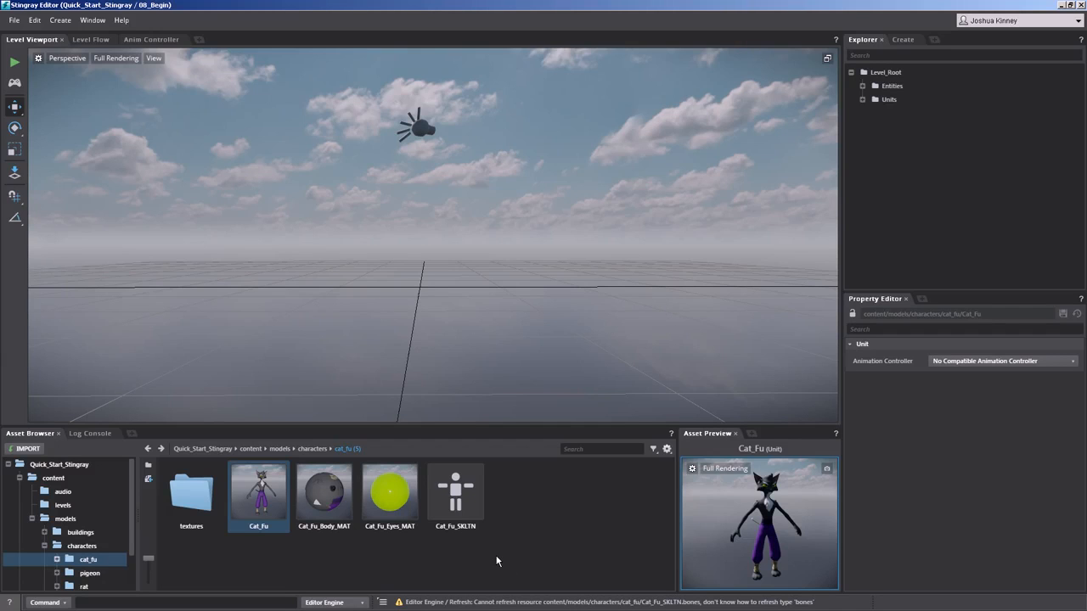
Step: Choose Cat_Fu_Idle.FBX, Cat_Fu_Punch_A.FBX, Cat_Fu_Punch_B.FBX and Cat_Fu_Run.FBX for import into the cat_fu folder
{"action": "right_click", "coordinate": [536, 510]}
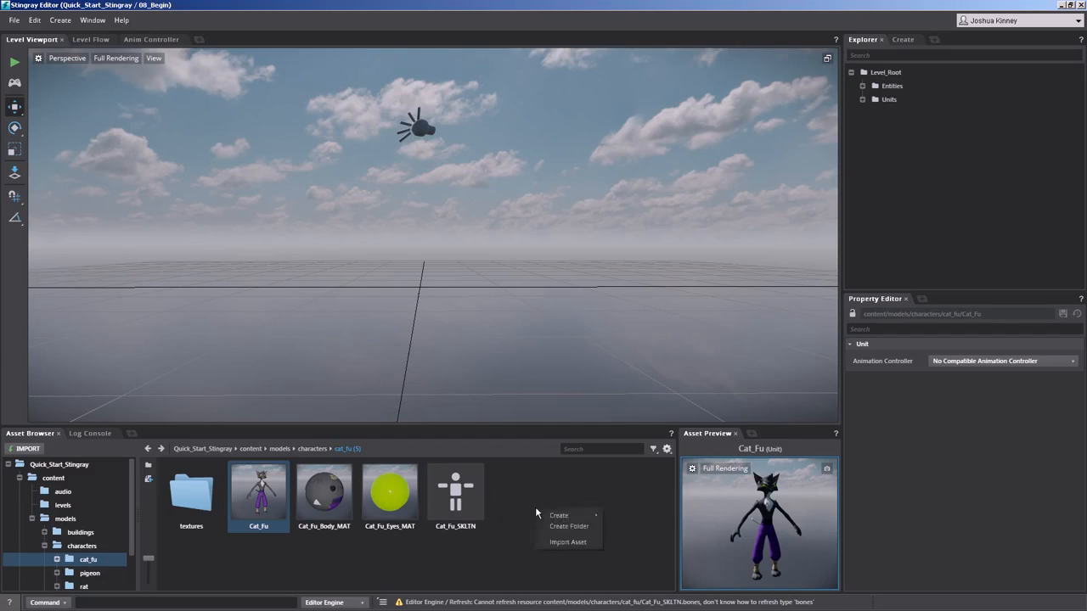
{"action": "left_click", "coordinate": [565, 543]}
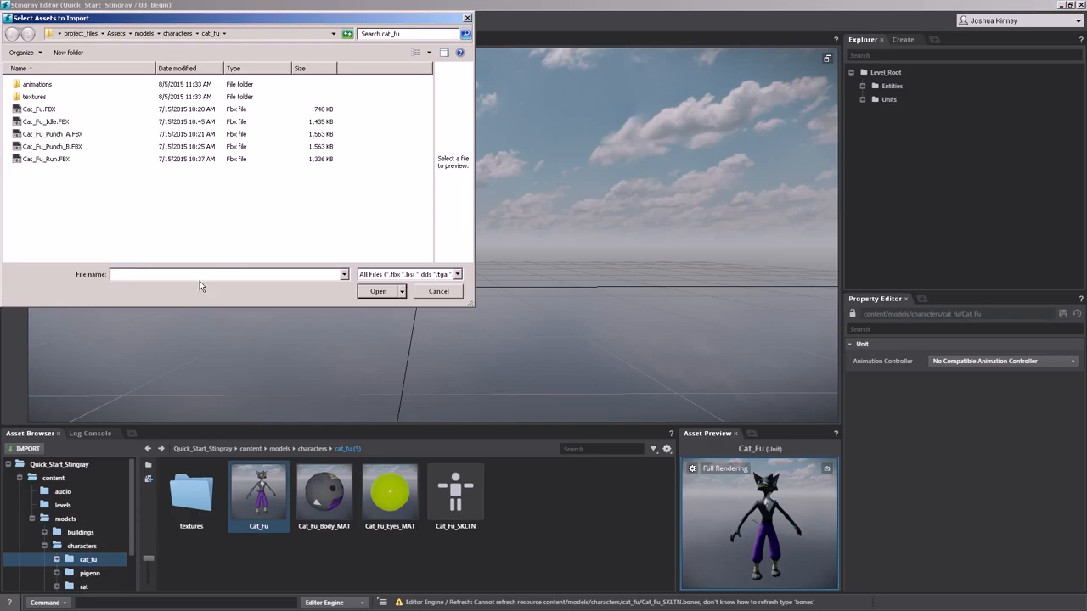
{"action": "left_click", "coordinate": [46, 124]}
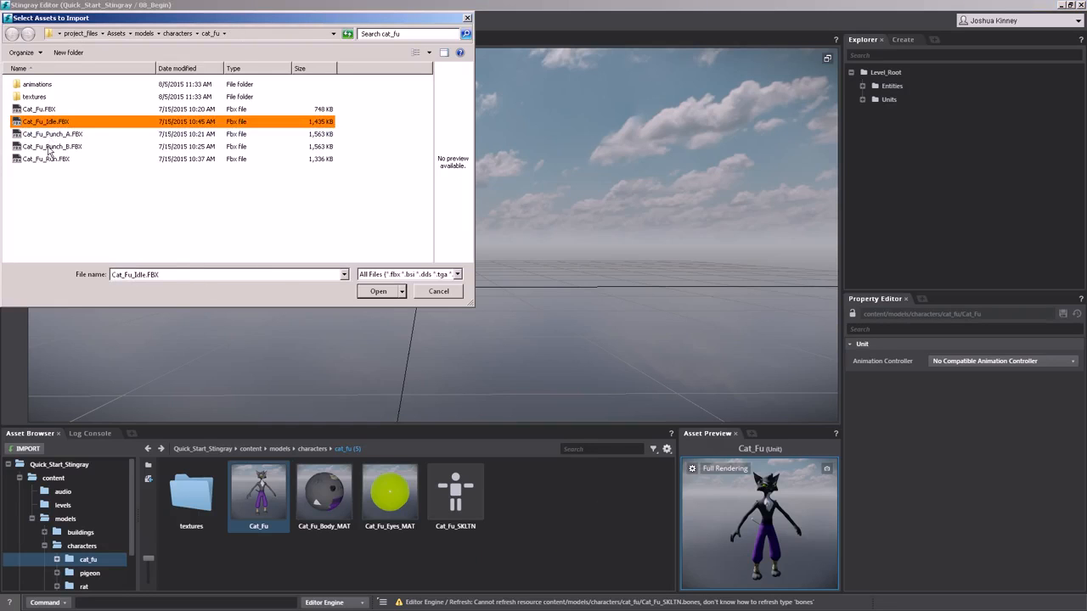
{"action": "left_click", "coordinate": [47, 159], "text": "shift"}
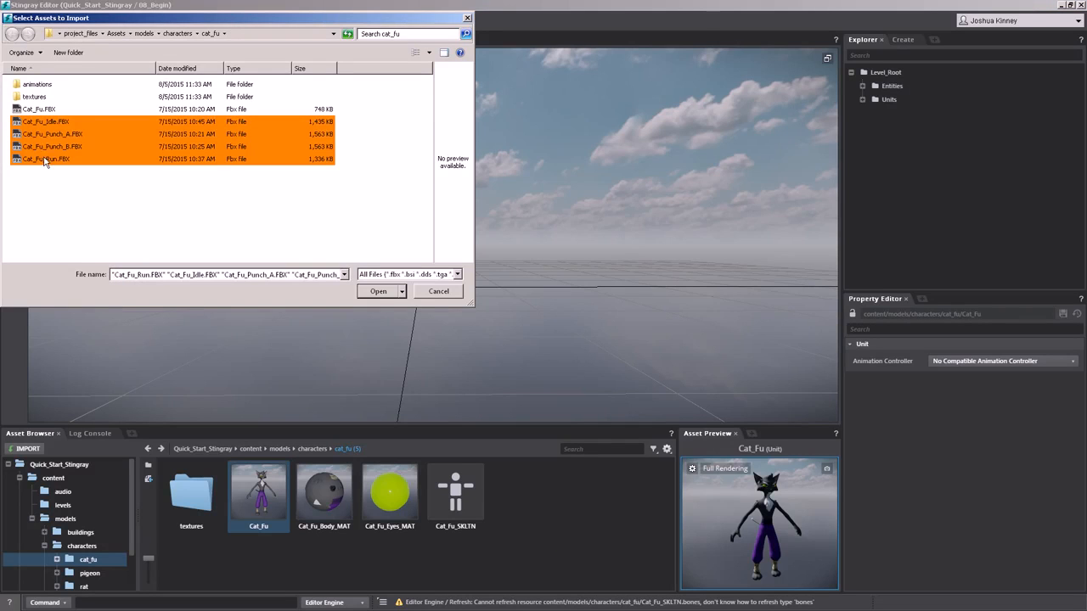
{"action": "left_click", "coordinate": [373, 292]}
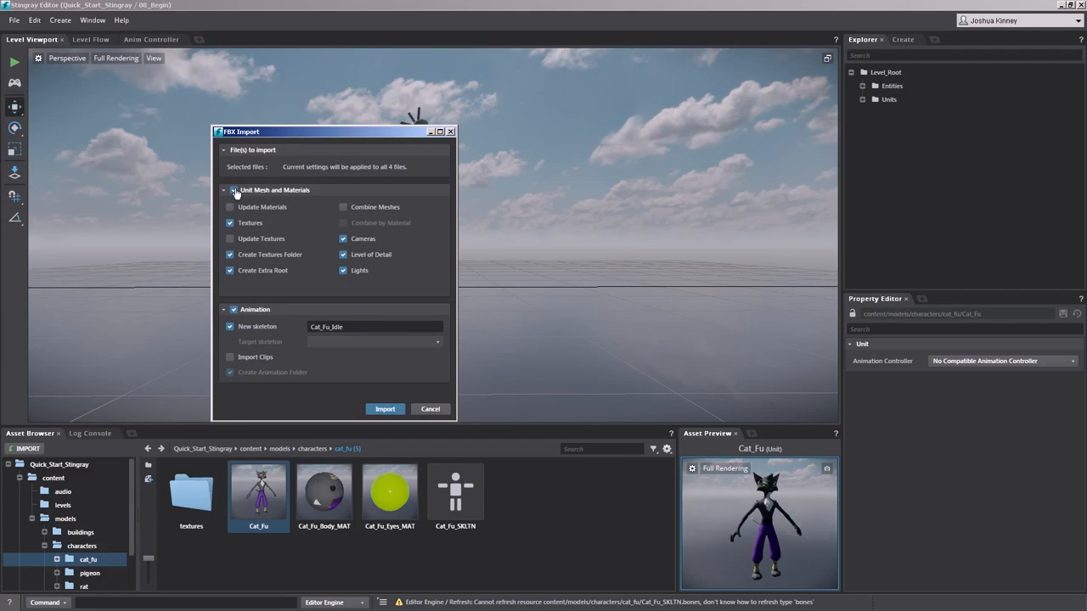
Step: Import the four files as animation clips only, with Unit Mesh and Materials disabled, Import Clips enabled and Cat_Fu_SKLTN as target skeleton
{"action": "left_click", "coordinate": [235, 190]}
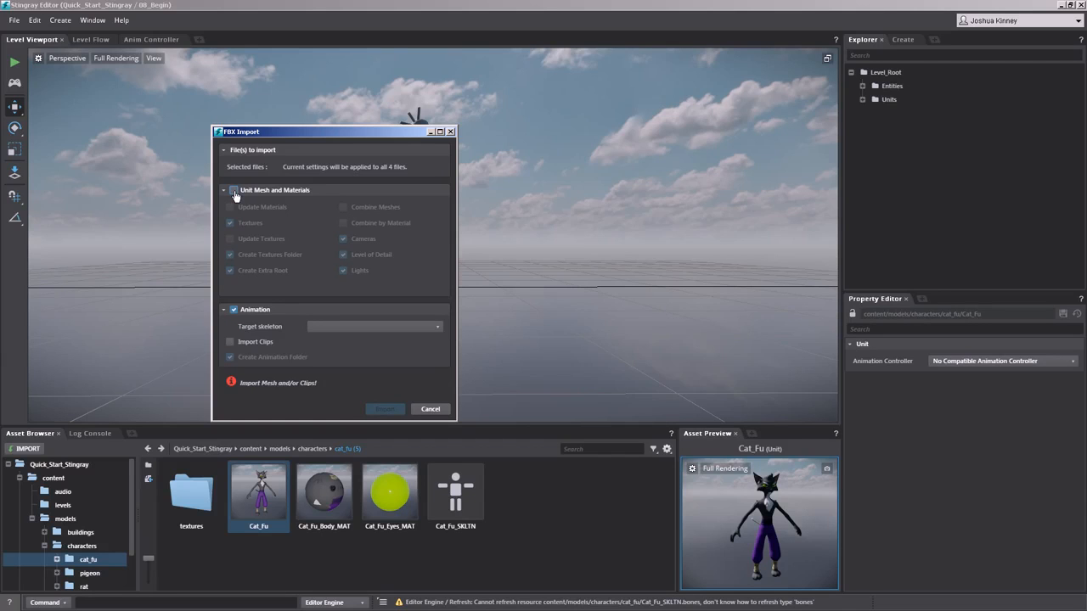
{"action": "left_click", "coordinate": [325, 328]}
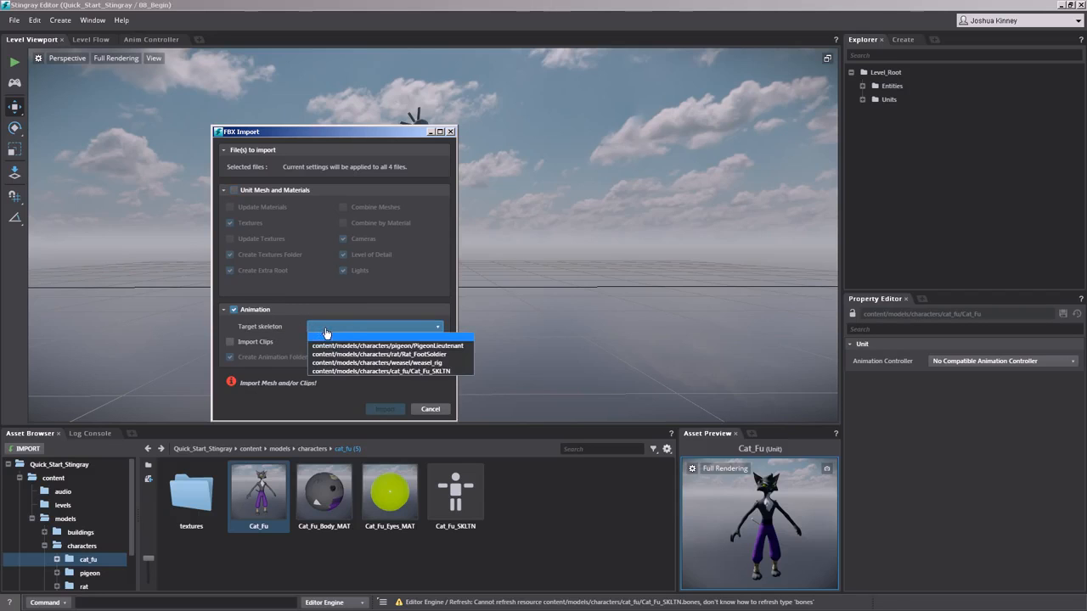
{"action": "left_click", "coordinate": [391, 371]}
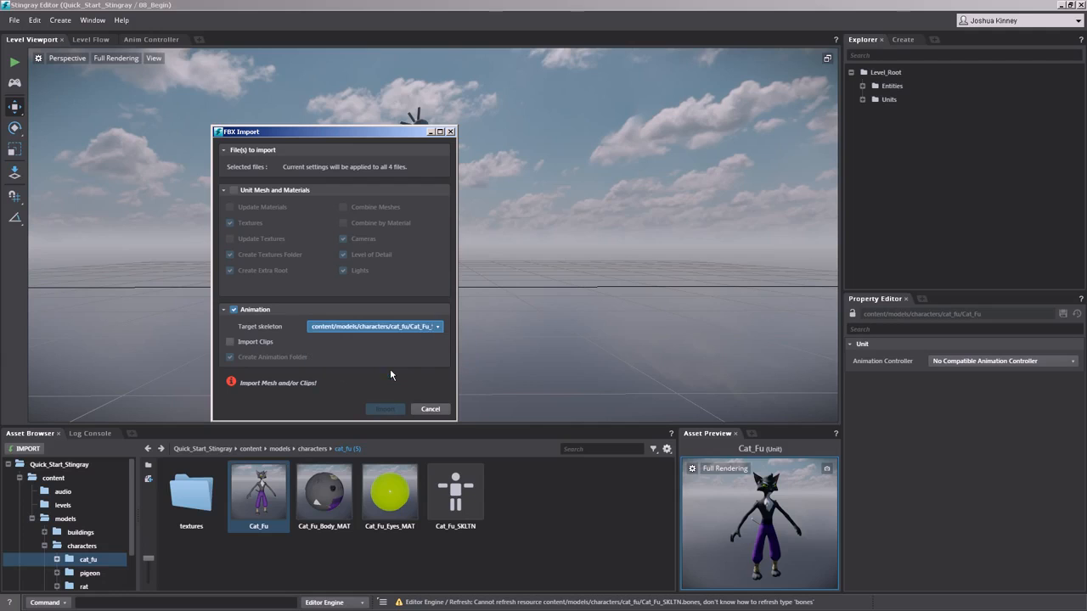
{"action": "left_click", "coordinate": [230, 343]}
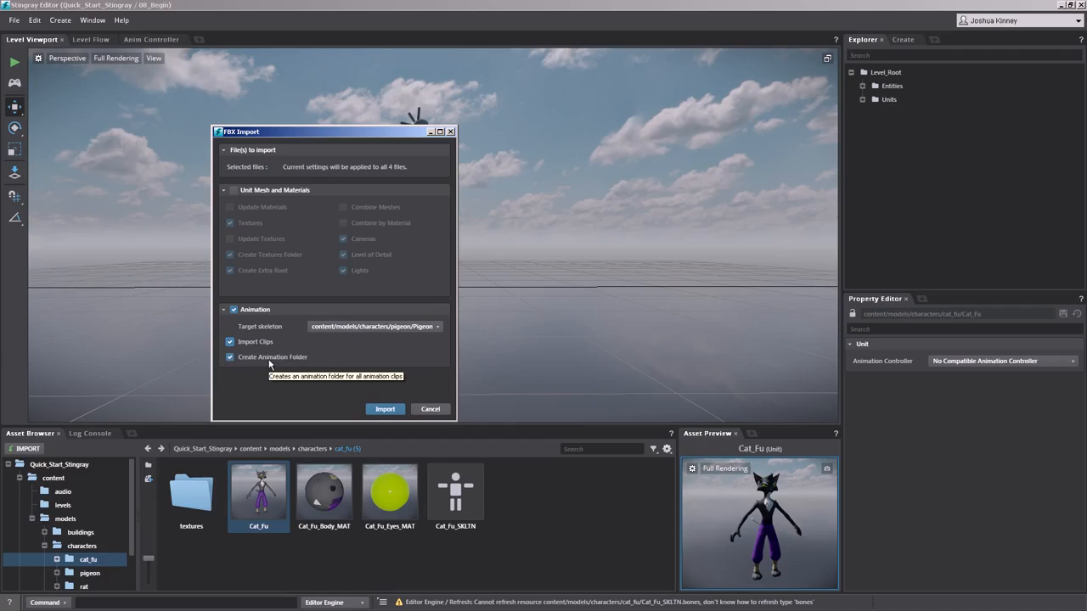
{"action": "left_click", "coordinate": [383, 410]}
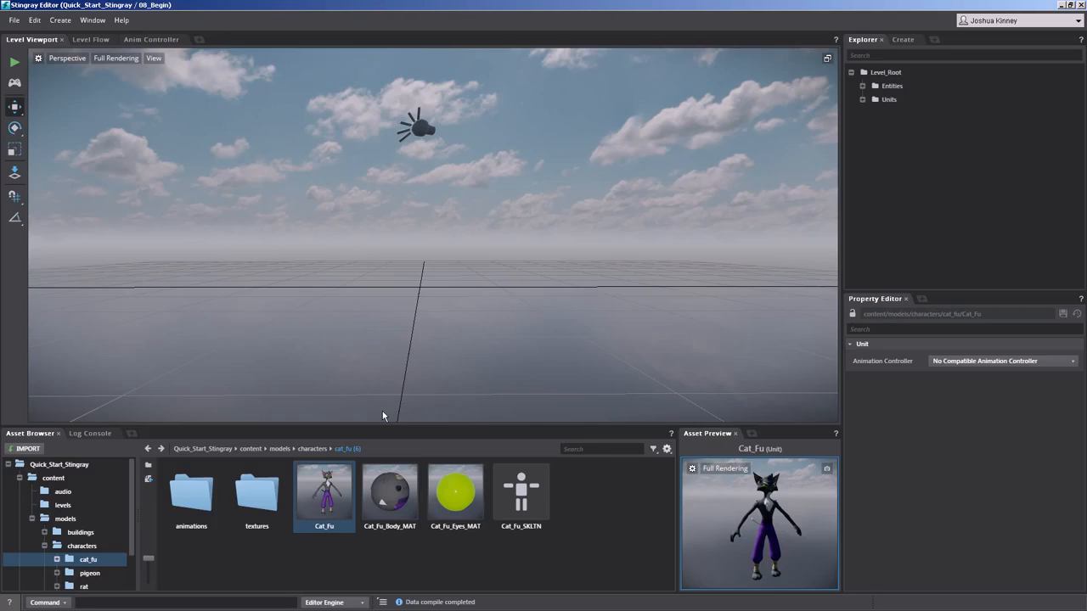
Step: Preview the imported Cat Fu idle, punch and run clips in the animations folder
{"action": "double_click", "coordinate": [209, 497]}
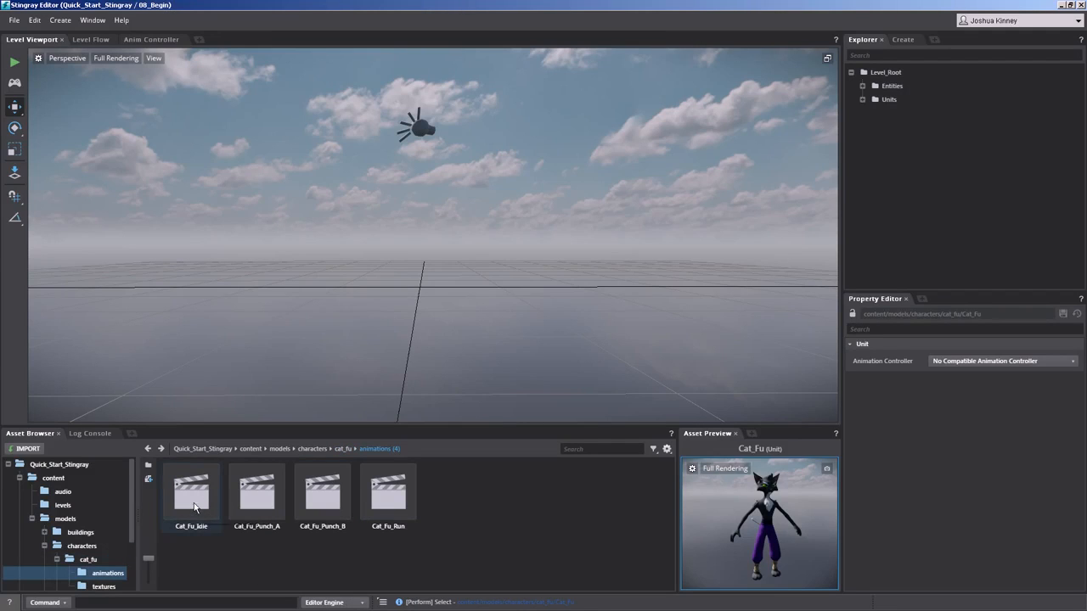
{"action": "left_click", "coordinate": [254, 497]}
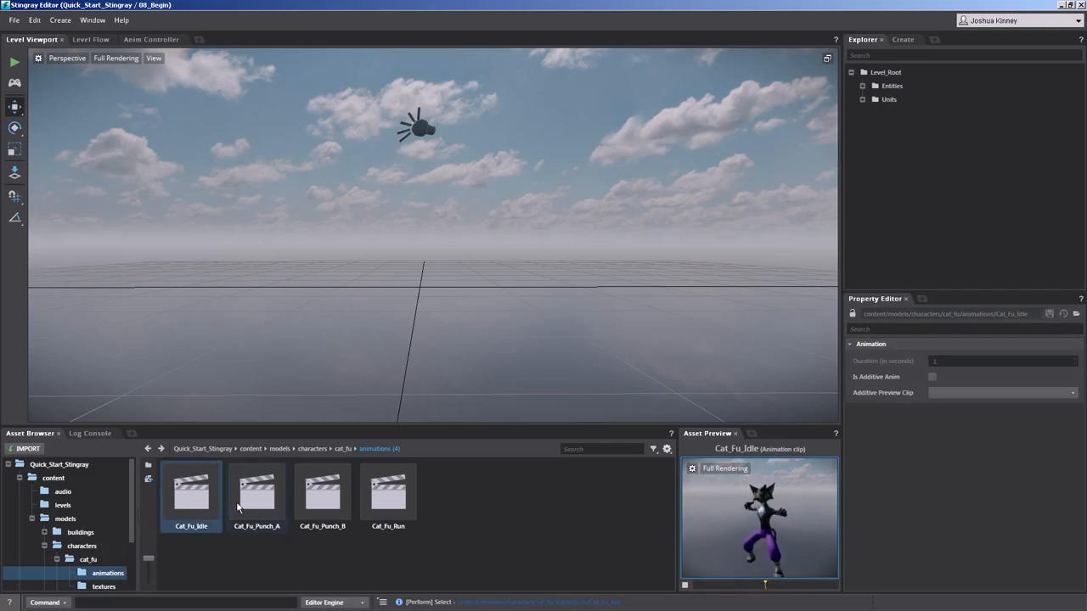
{"action": "left_click", "coordinate": [319, 509]}
{"action": "left_click", "coordinate": [380, 510]}
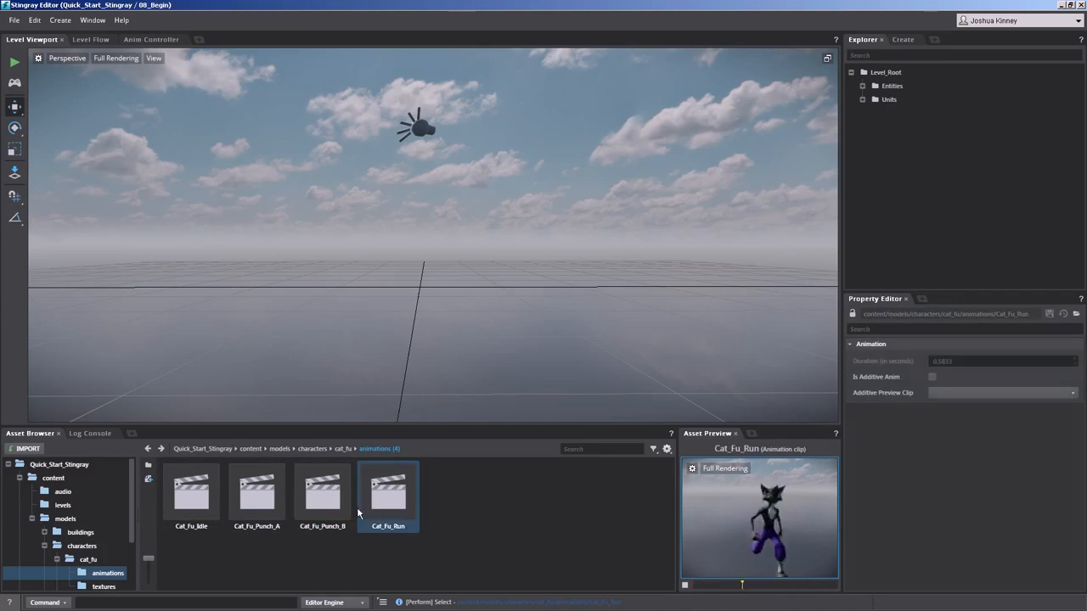
{"action": "left_click", "coordinate": [192, 508]}
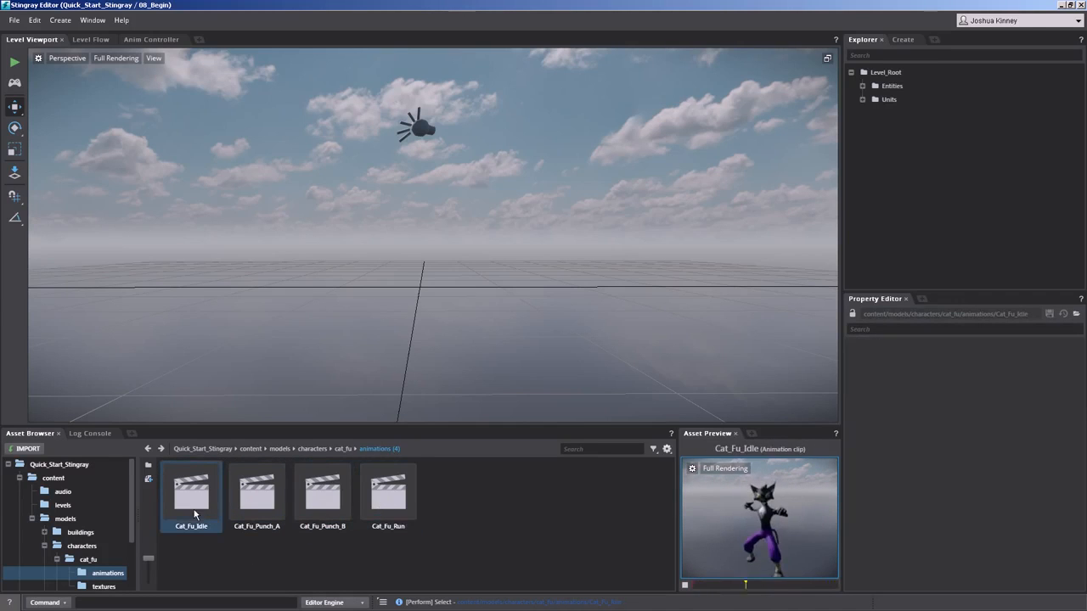
Step: Return to the cat_fu folder and create an animation controller named Cat_Fu_AC from the Cat_Fu_SKLTN skeleton
{"action": "left_click", "coordinate": [88, 560]}
{"action": "left_click", "coordinate": [327, 502]}
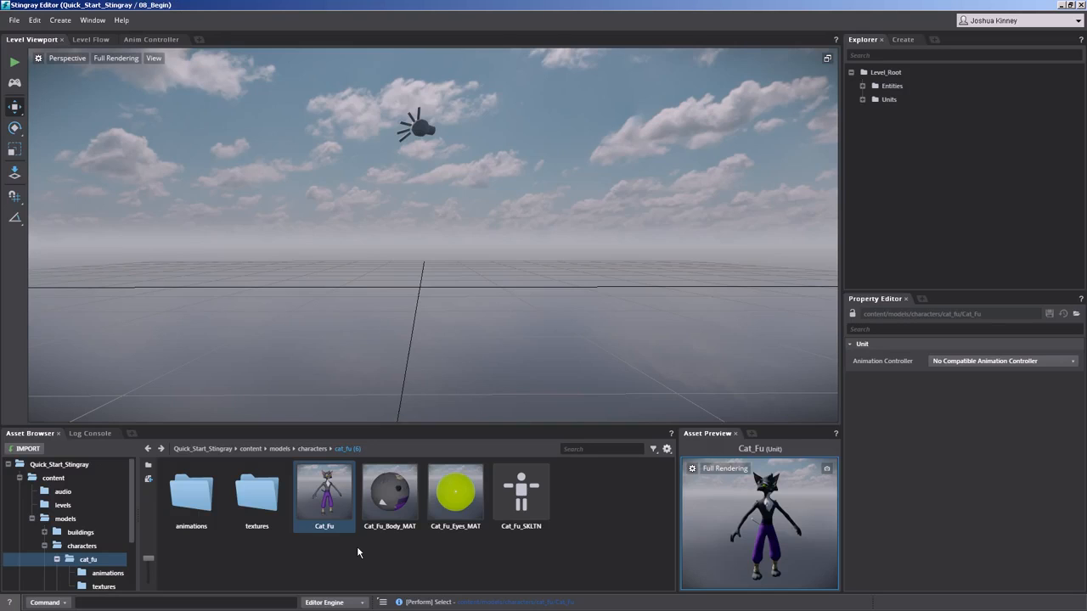
{"action": "right_click", "coordinate": [536, 504]}
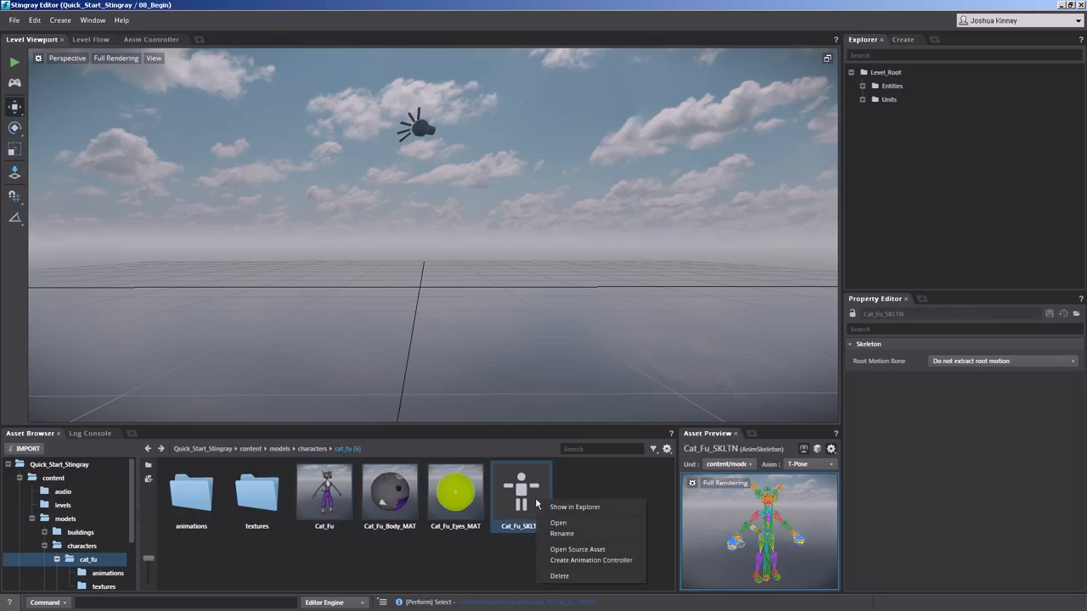
{"action": "left_click", "coordinate": [560, 560]}
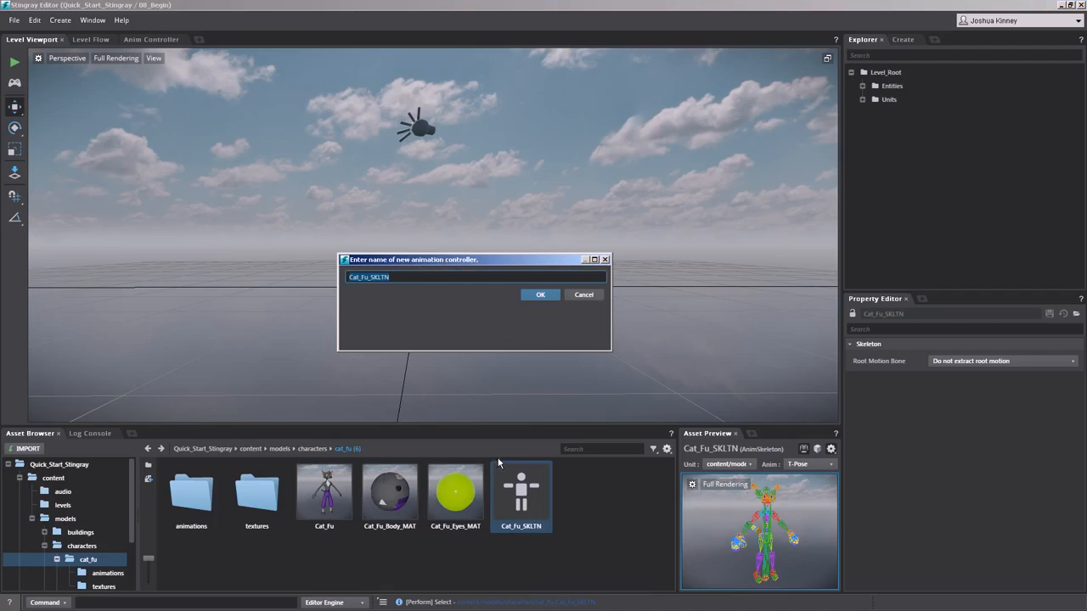
{"action": "left_click", "coordinate": [414, 272]}
{"action": "key", "text": "BackSpace"}
{"action": "key", "text": "BackSpace"}
{"action": "key", "text": "BackSpace"}
{"action": "key", "text": "BackSpace"}
{"action": "type", "text": "AC"}
{"action": "key", "text": "Return"}
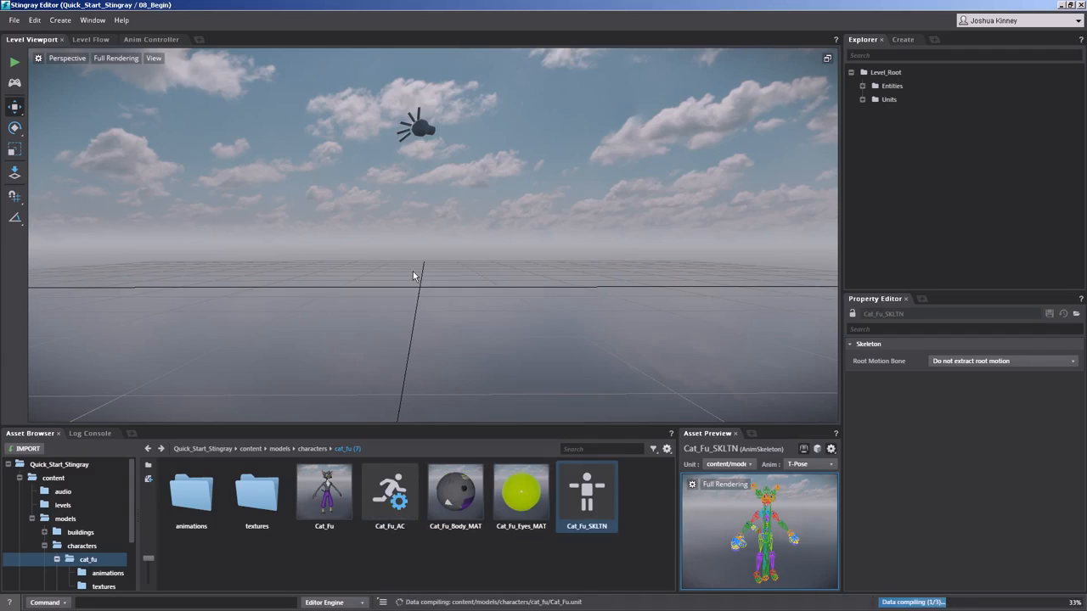
Step: Open the Cat_Fu_AC controller for editing and expand its layers down to the Empty state in the Base layer
{"action": "double_click", "coordinate": [399, 488]}
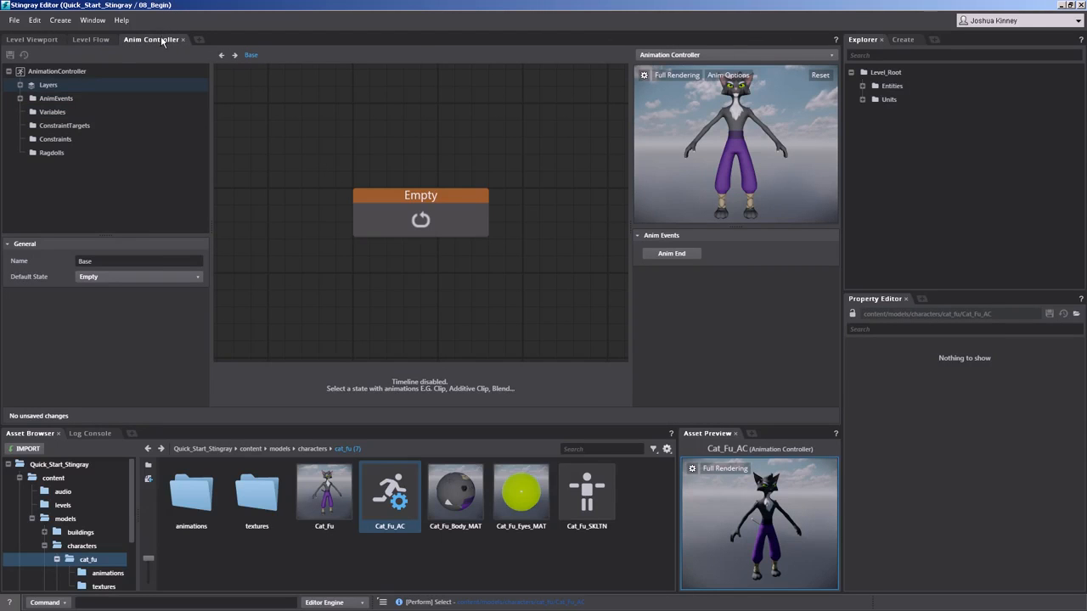
{"action": "left_click", "coordinate": [90, 22]}
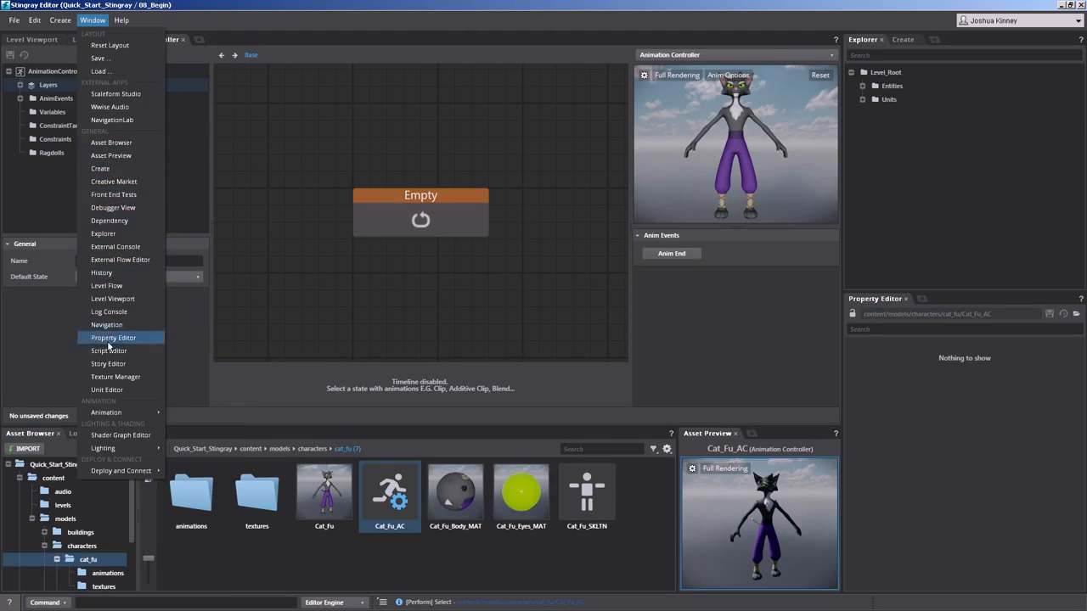
{"action": "mouse_move", "coordinate": [106, 415]}
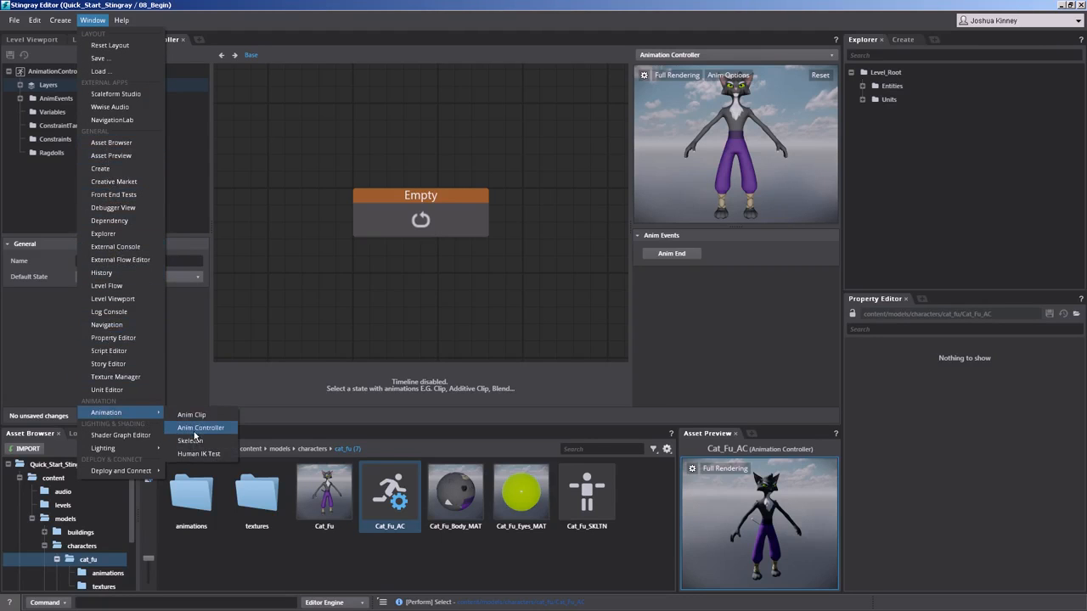
{"action": "left_click", "coordinate": [503, 169]}
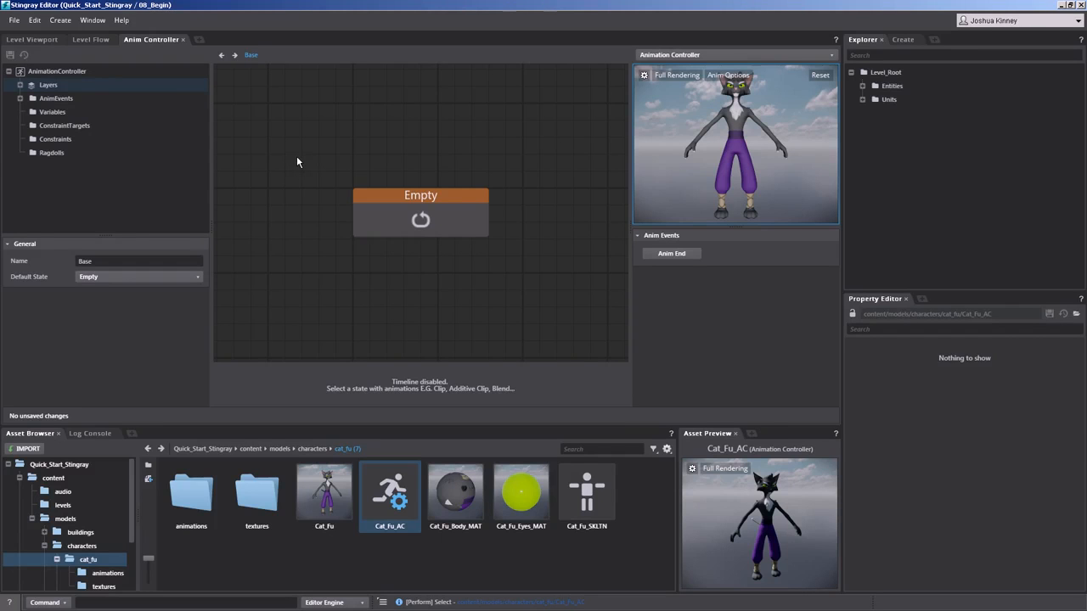
{"action": "left_click", "coordinate": [20, 85]}
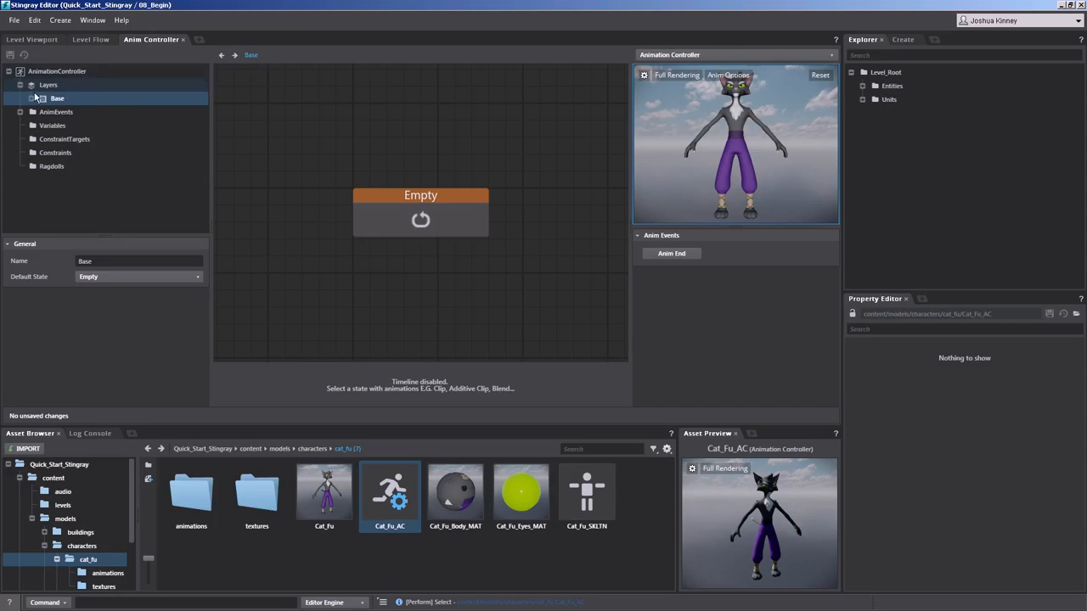
{"action": "left_click", "coordinate": [31, 99]}
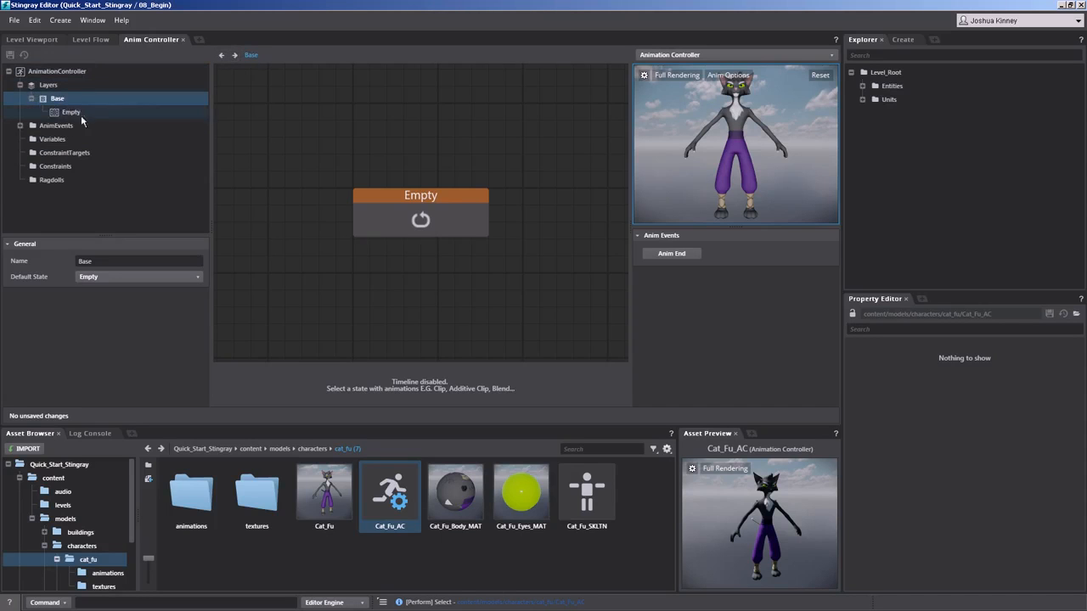
{"action": "left_click", "coordinate": [423, 195]}
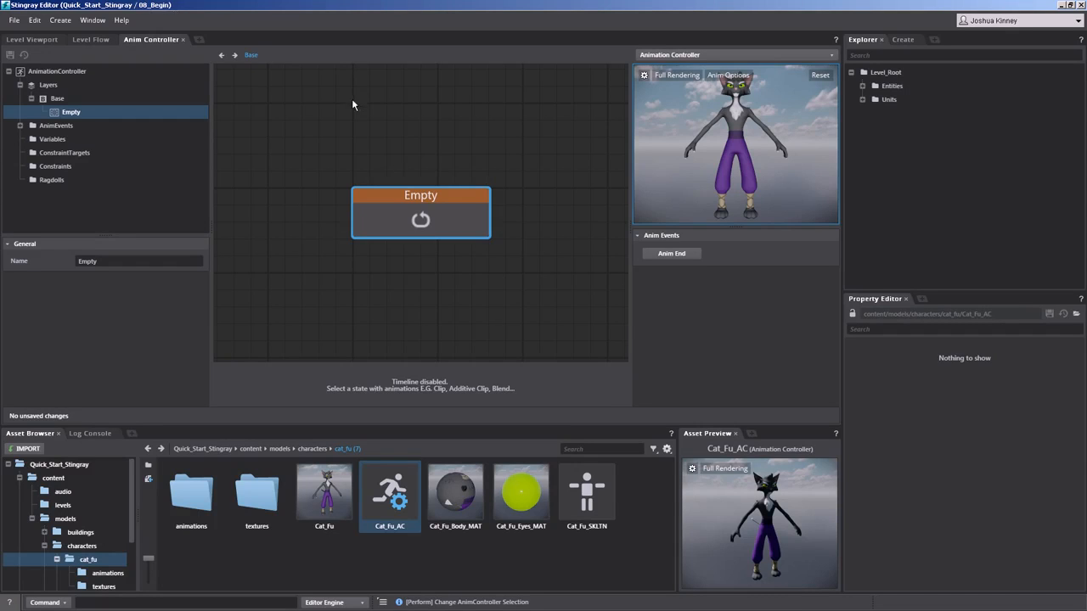
Step: Add a clip state above the Empty state in the Base layer and name it Idle_State
{"action": "right_click", "coordinate": [375, 111]}
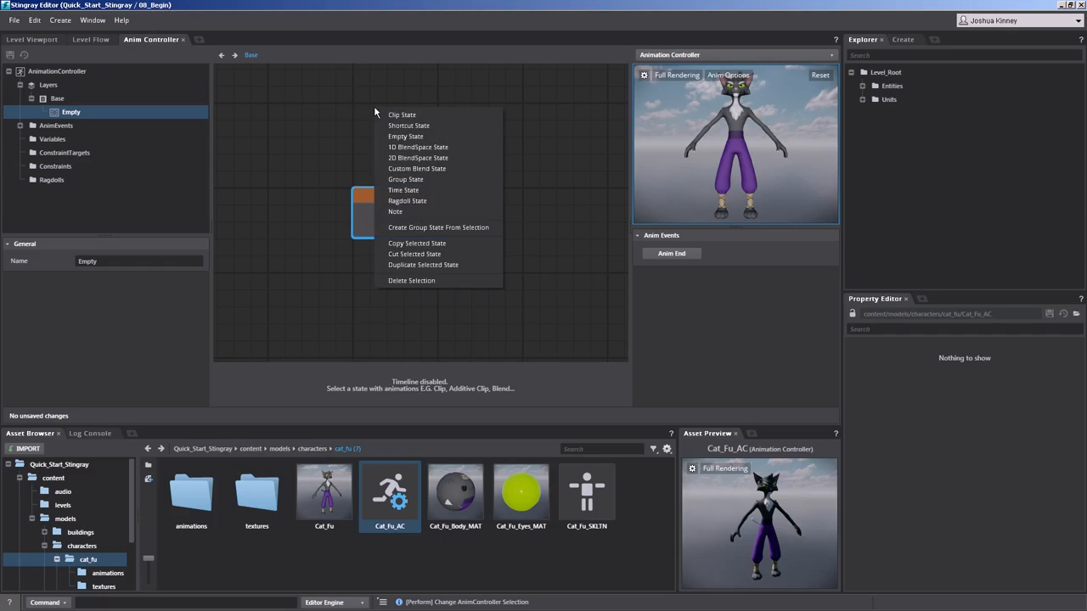
{"action": "left_click", "coordinate": [409, 116]}
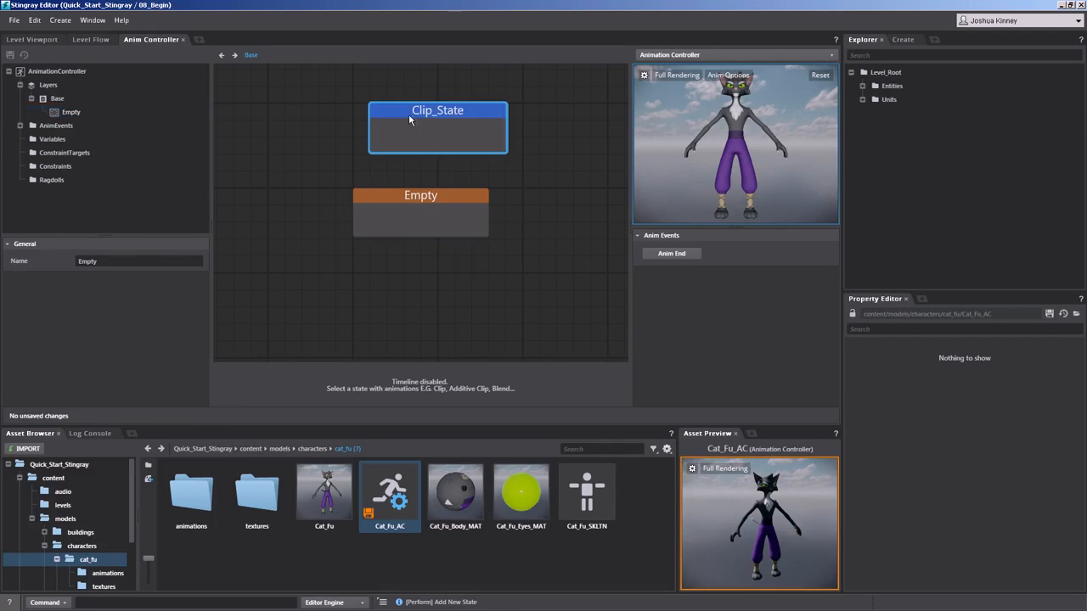
{"action": "double_click", "coordinate": [87, 261]}
{"action": "type", "text": "Idle_State"}
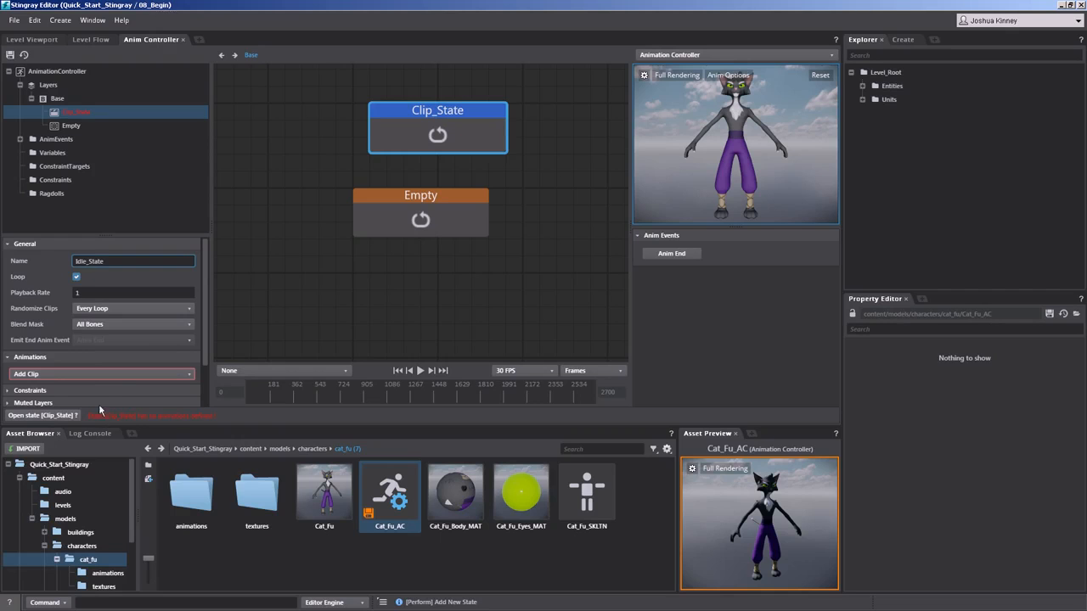
Step: Assign the Cat_Fu_Idle clip to Idle_State, then save the controller and refresh its preview
{"action": "left_click", "coordinate": [99, 374]}
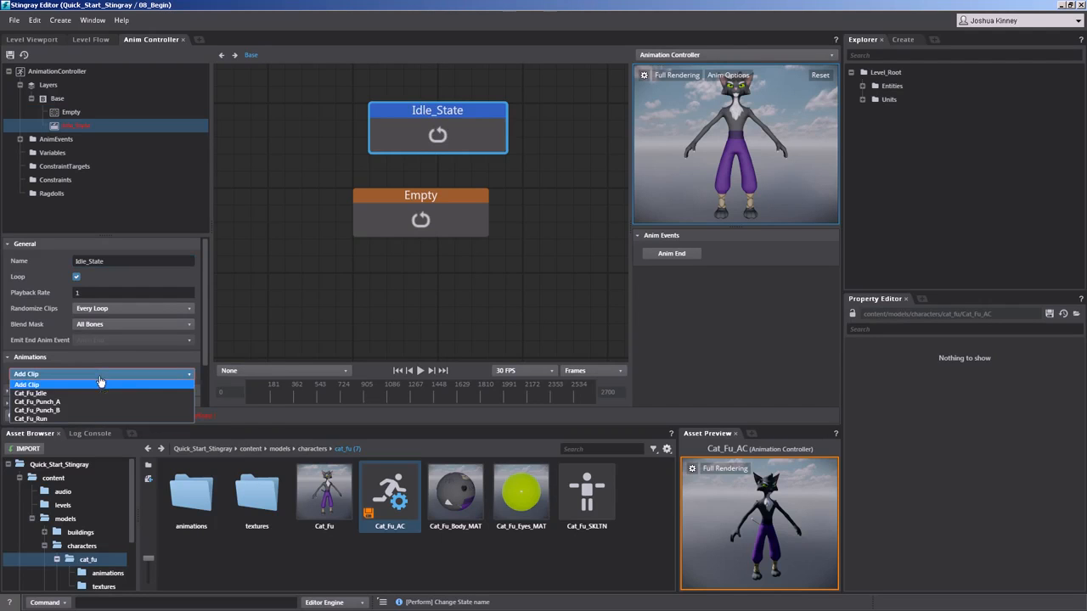
{"action": "left_click", "coordinate": [42, 394]}
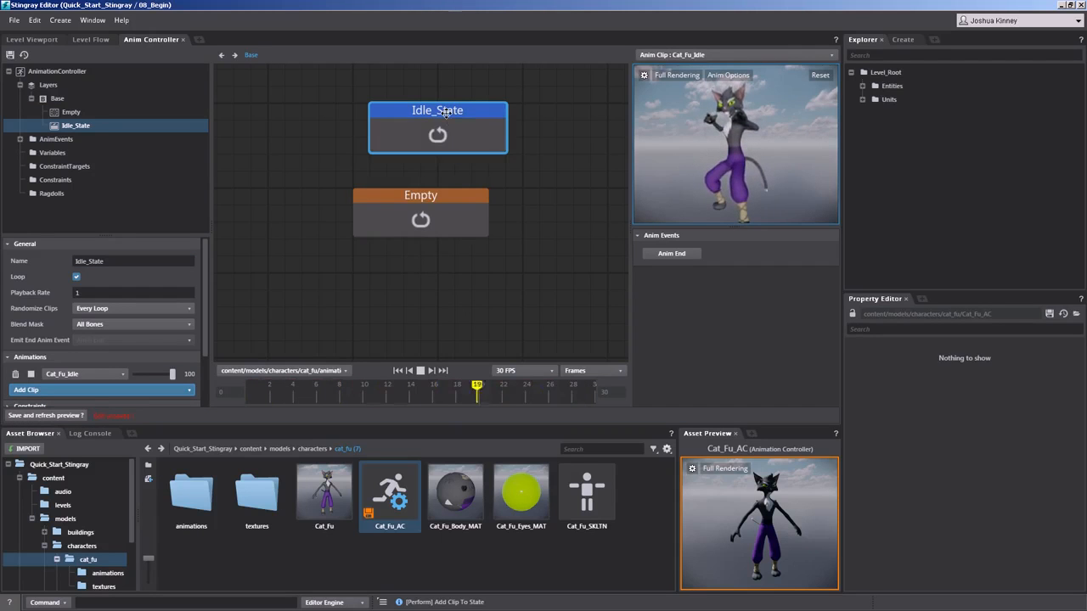
{"action": "left_click", "coordinate": [46, 415]}
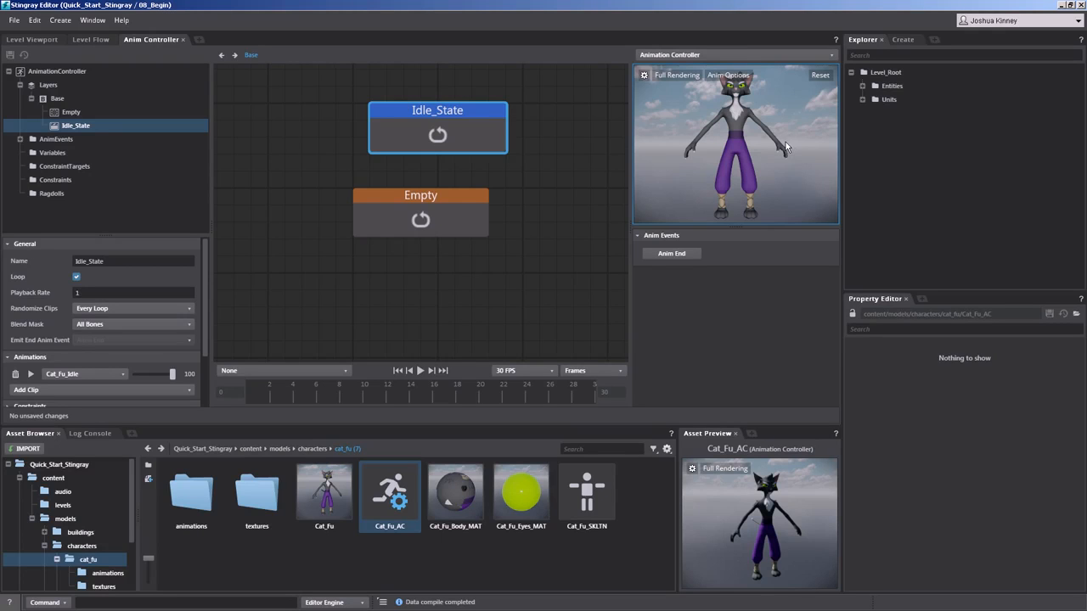
Step: Align Idle_State directly above Empty, then make Idle_State the Base layer's default state and save the controller
{"action": "left_click", "coordinate": [475, 201]}
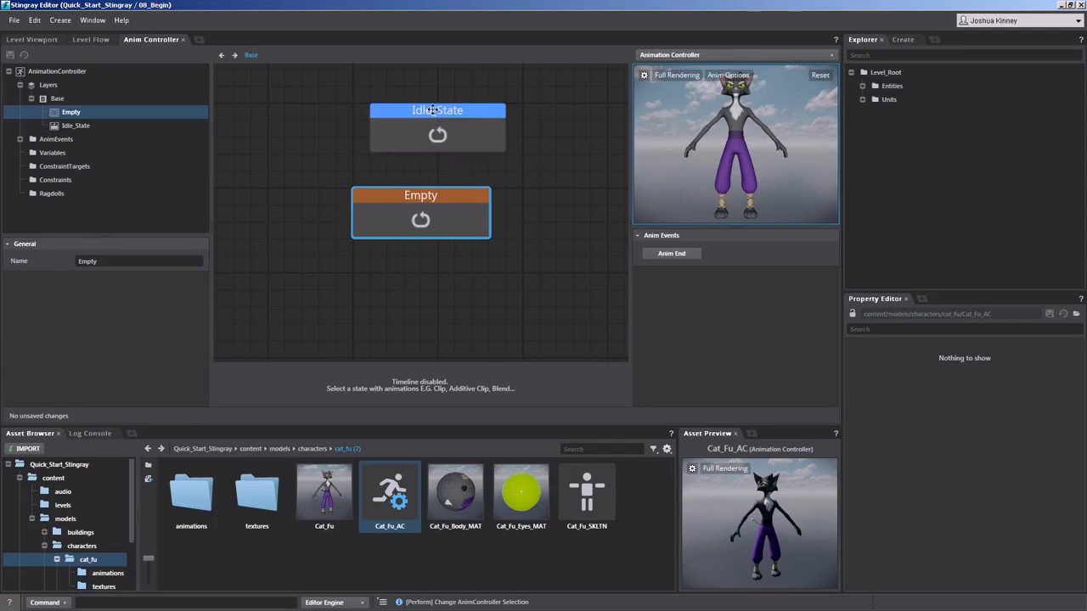
{"action": "left_click_drag", "start_coordinate": [424, 117], "coordinate": [406, 119]}
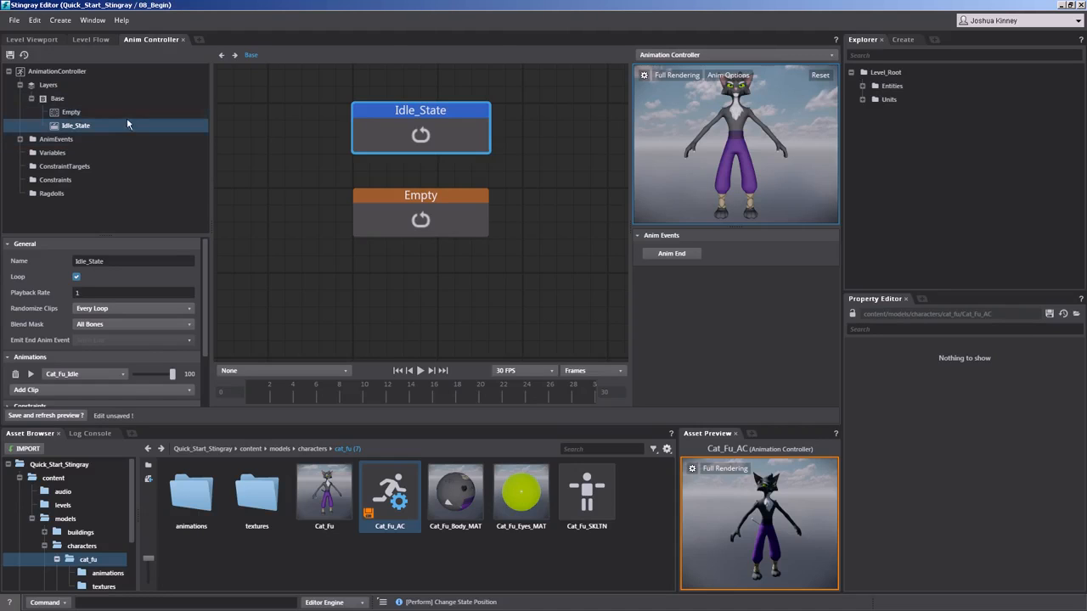
{"action": "left_click", "coordinate": [59, 100]}
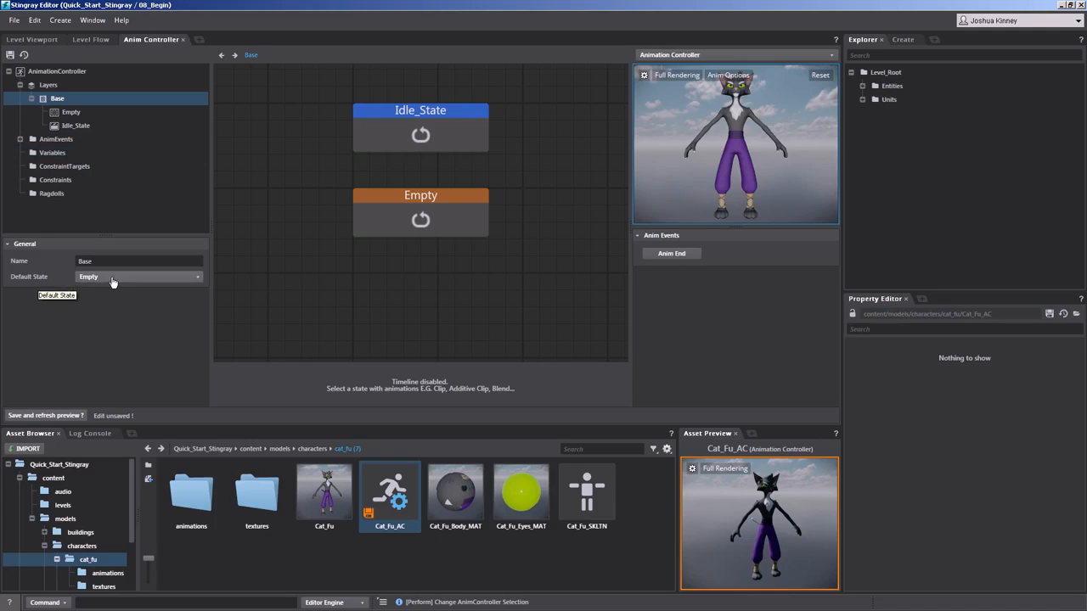
{"action": "left_click", "coordinate": [416, 190]}
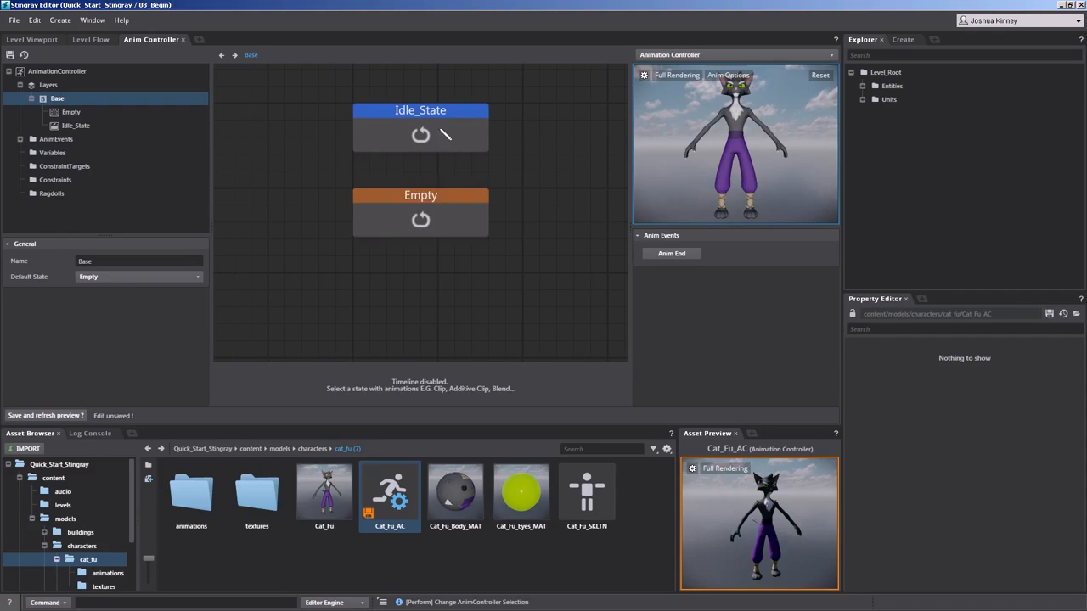
{"action": "left_click", "coordinate": [198, 277]}
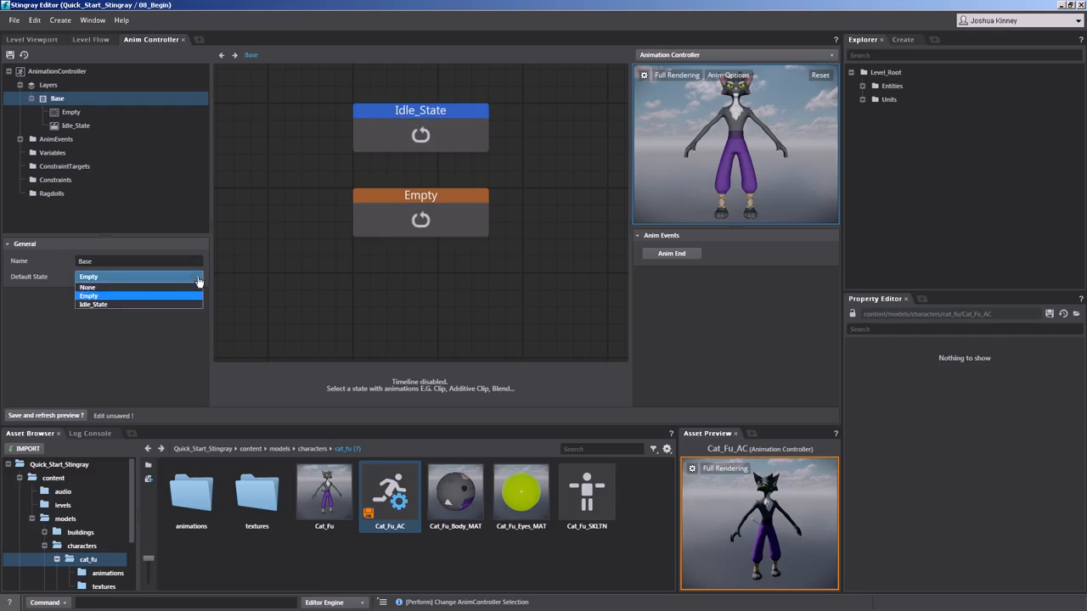
{"action": "left_click", "coordinate": [113, 305]}
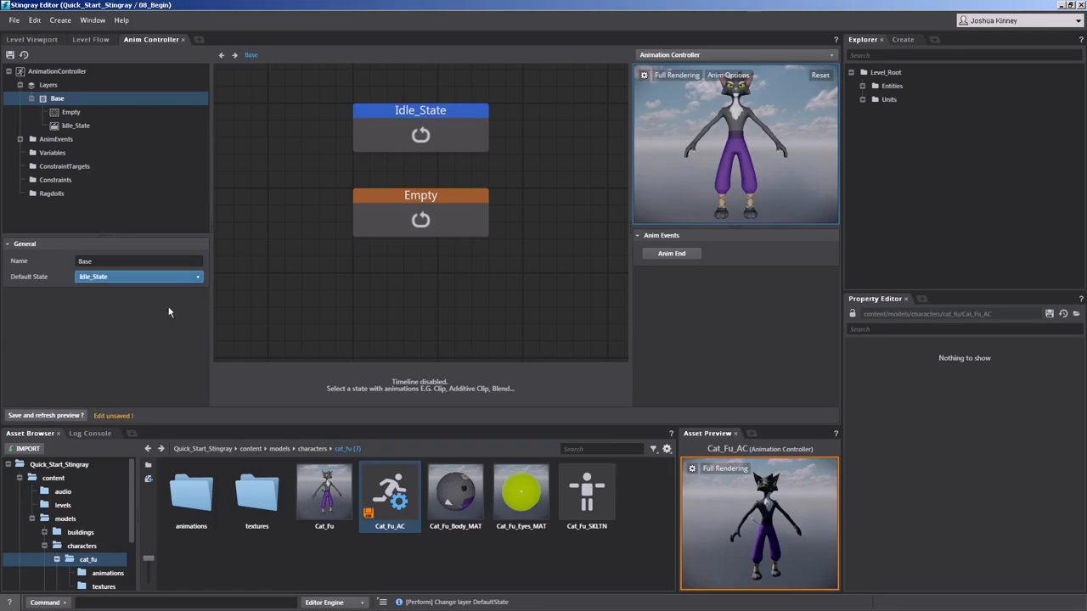
{"action": "left_click", "coordinate": [69, 418]}
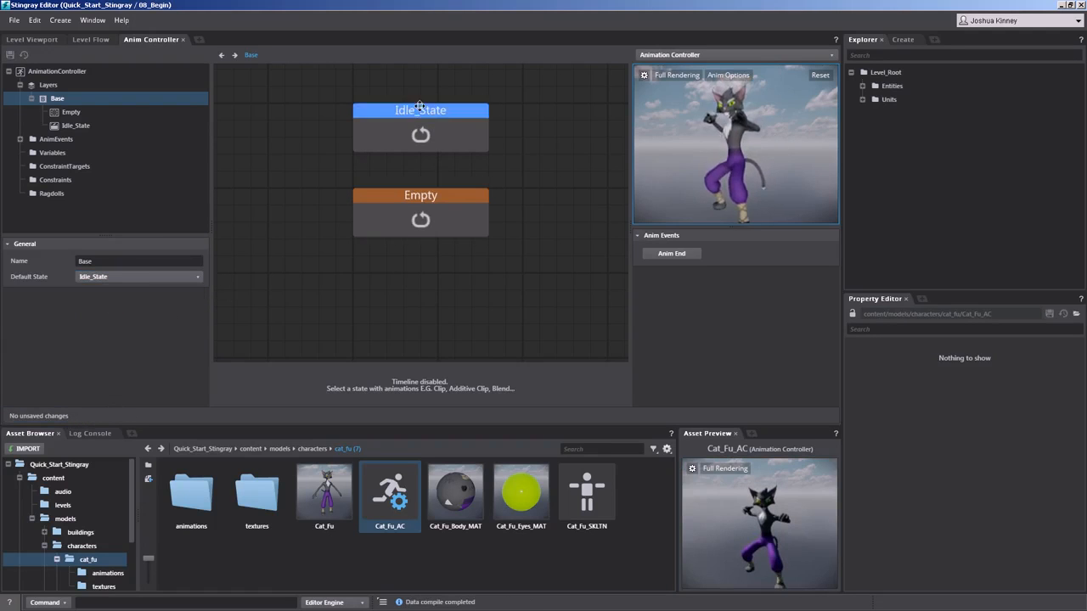
Step: Delete the Empty state from the Base layer and save the controller
{"action": "left_click", "coordinate": [452, 196]}
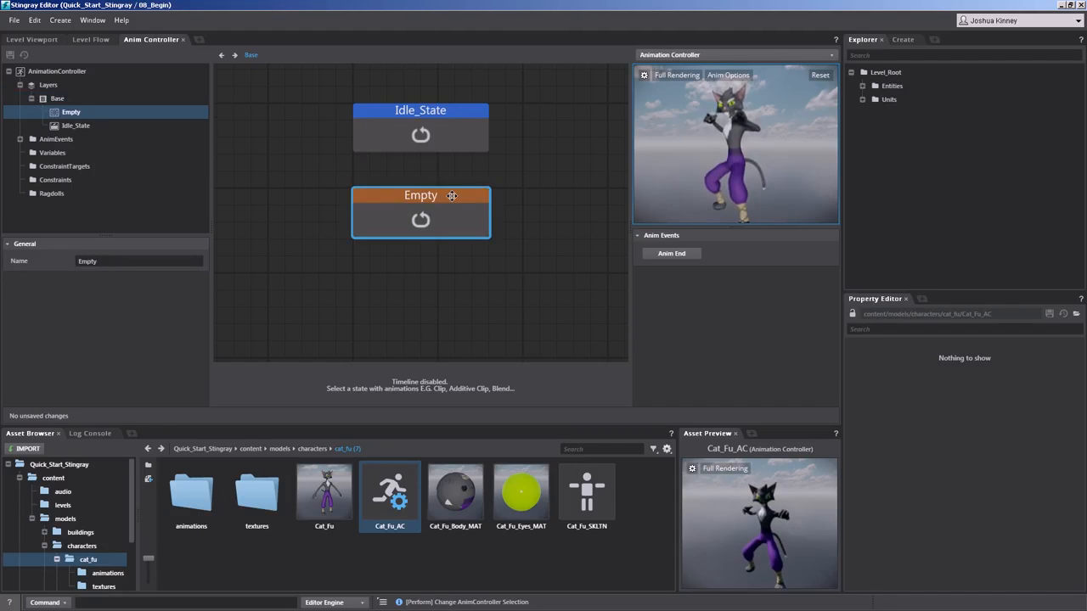
{"action": "key", "text": "Delete"}
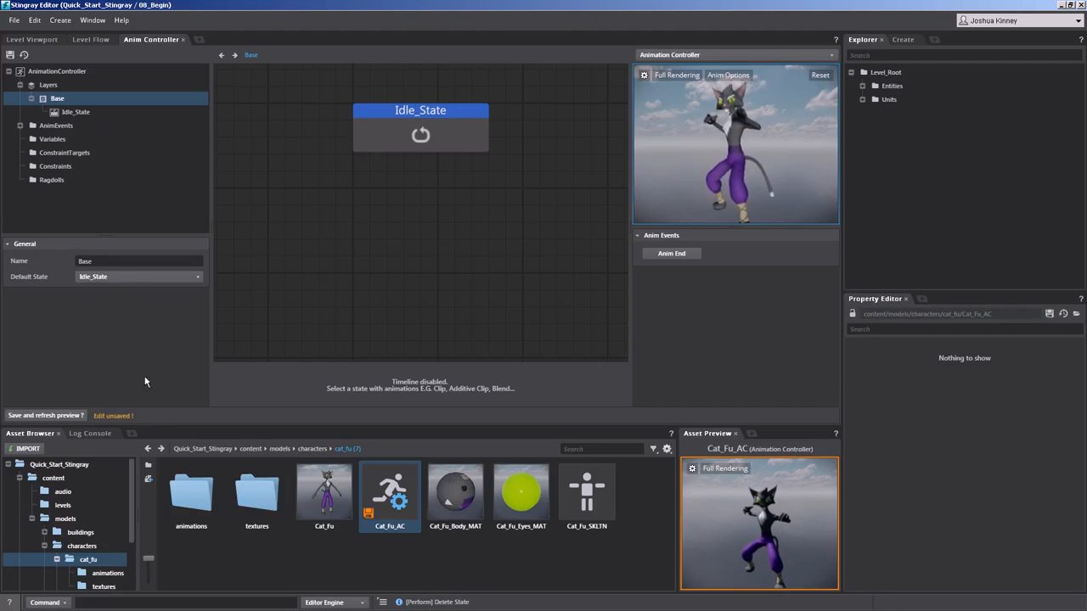
{"action": "left_click", "coordinate": [60, 416]}
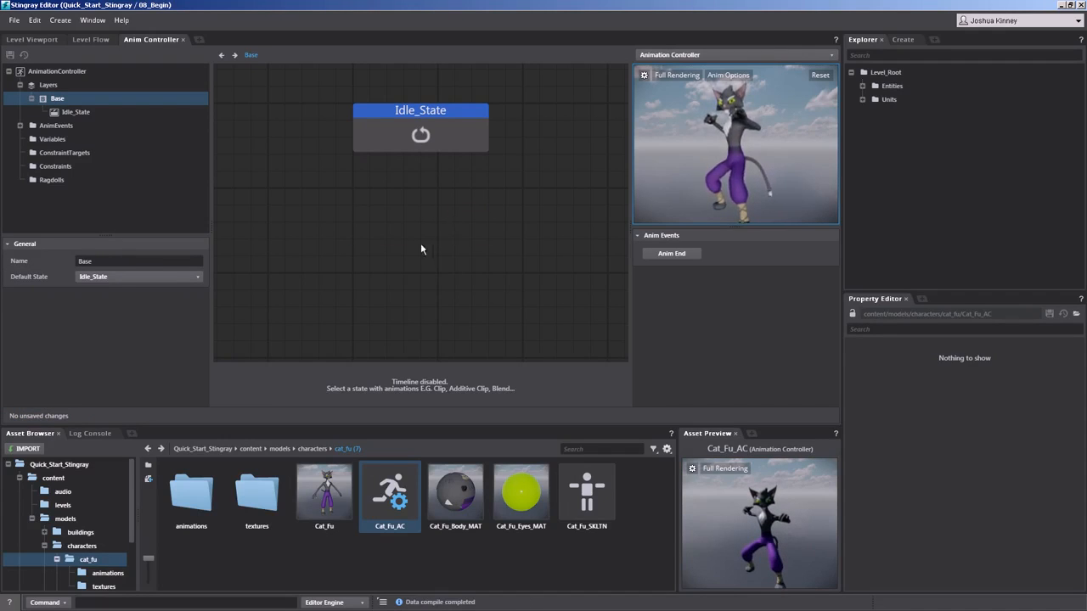
Step: Add a second clip state below Idle_State and name it Run_State
{"action": "right_click", "coordinate": [409, 268]}
{"action": "left_click", "coordinate": [430, 269]}
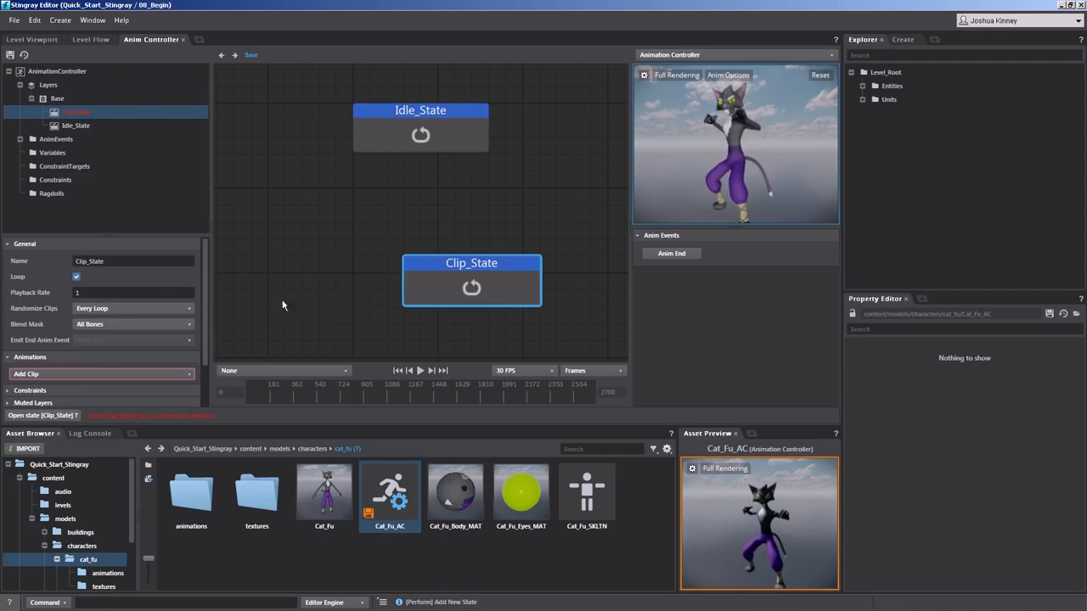
{"action": "left_click", "coordinate": [79, 262]}
{"action": "type", "text": "Ru"}
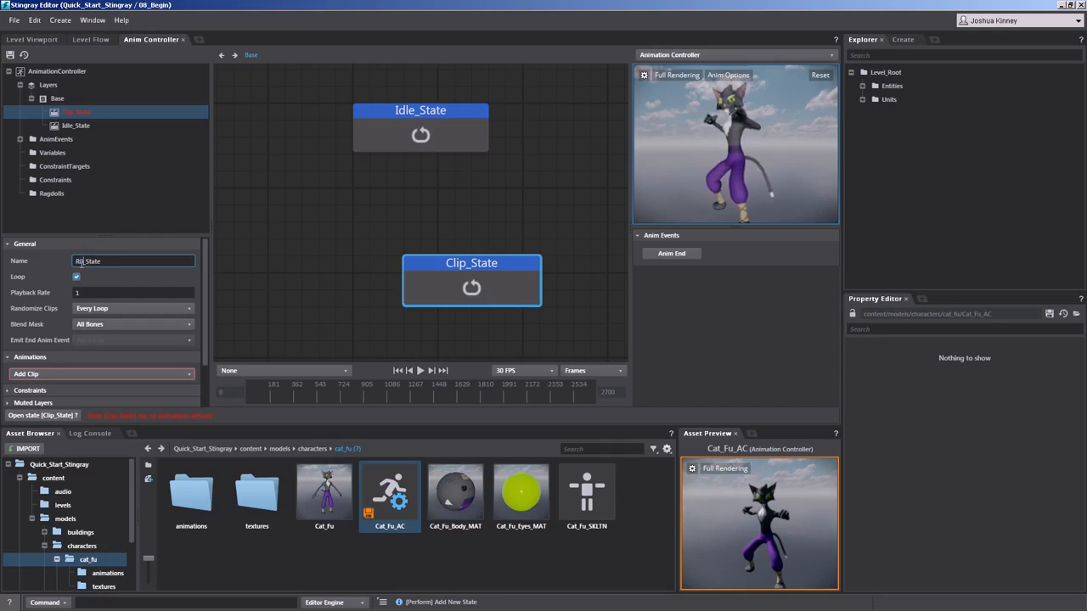
{"action": "key", "text": "Return"}
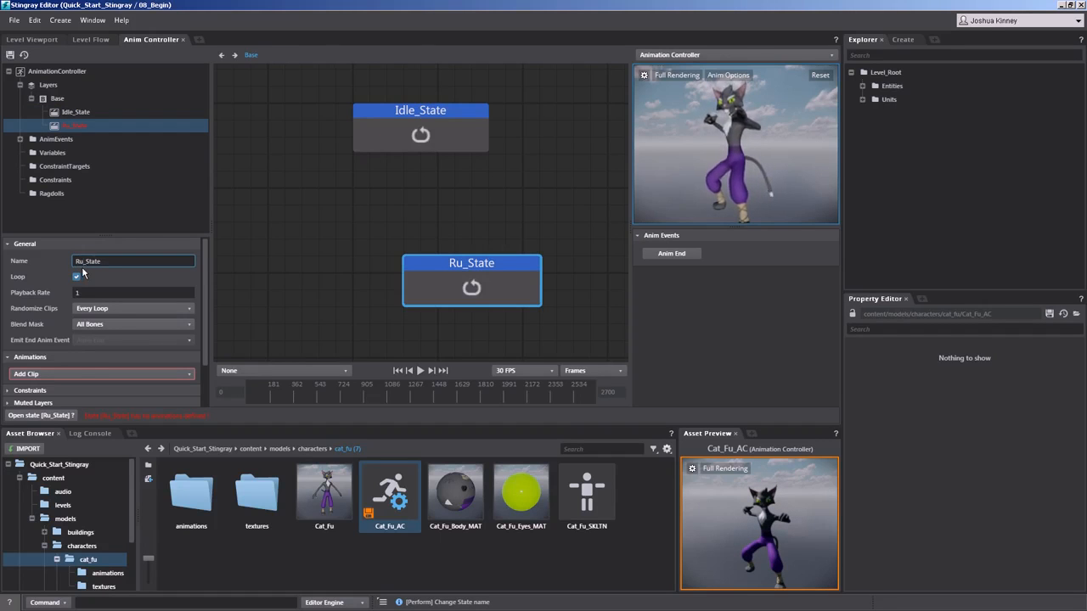
{"action": "type", "text": "n"}
{"action": "key", "text": "Return"}
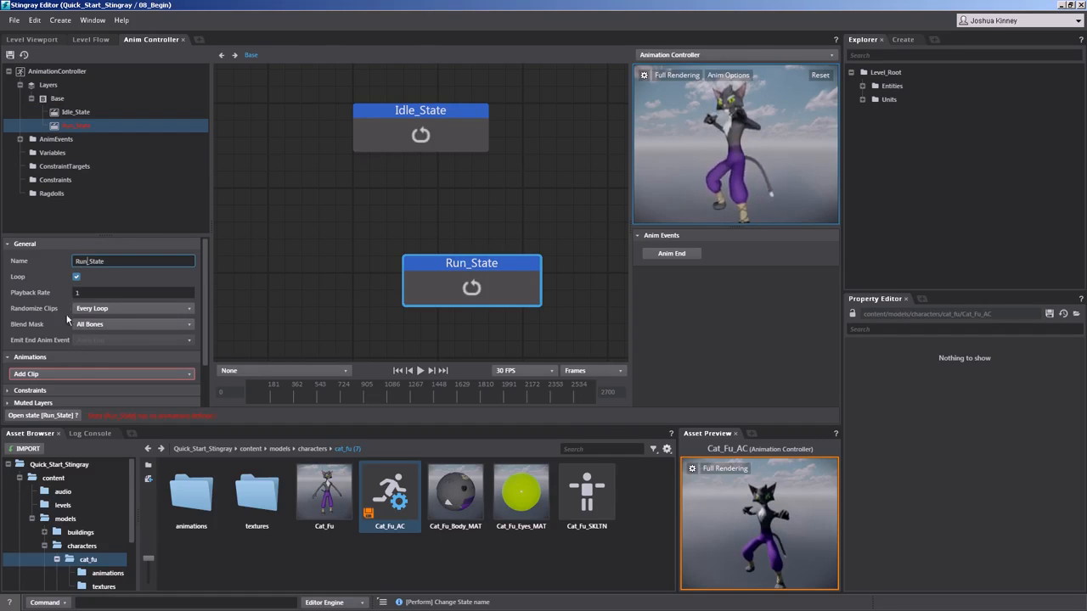
Step: Assign the Cat_Fu_Run clip to Run_State and align the state directly beneath Idle_State
{"action": "left_click", "coordinate": [78, 374]}
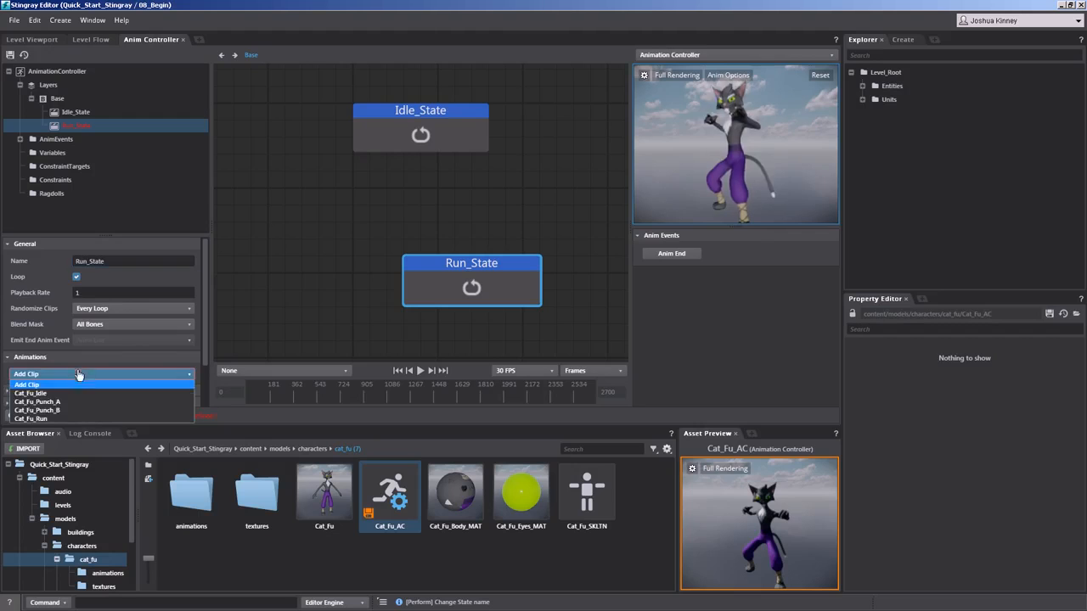
{"action": "left_click", "coordinate": [42, 418]}
{"action": "left_click", "coordinate": [62, 418]}
{"action": "left_click_drag", "start_coordinate": [473, 265], "coordinate": [425, 266]}
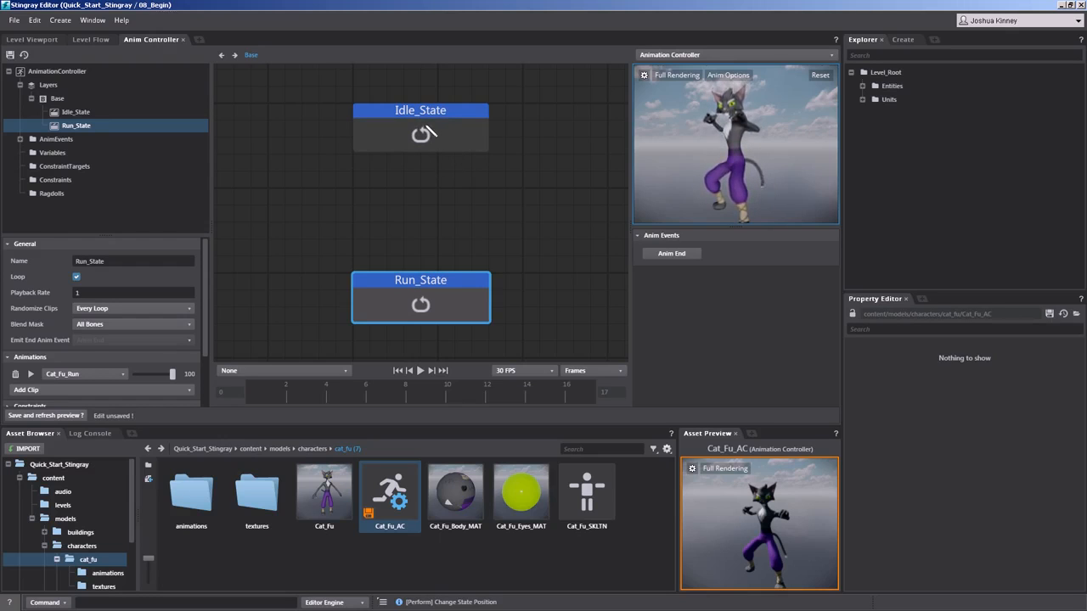
Step: Create a transition from Idle_State to Run_State and add an anim event named Run_Event
{"action": "mouse_move", "coordinate": [424, 133]}
{"action": "left_mouse_down"}
{"action": "mouse_move", "coordinate": [558, 248]}
{"action": "mouse_move", "coordinate": [420, 305]}
{"action": "left_mouse_up"}
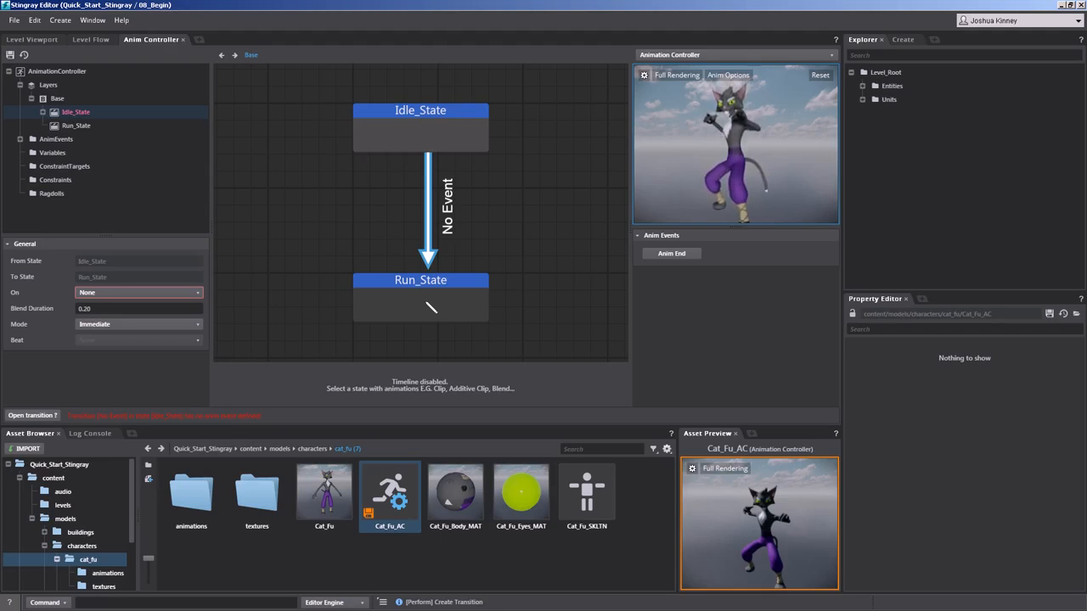
{"action": "right_click", "coordinate": [55, 140]}
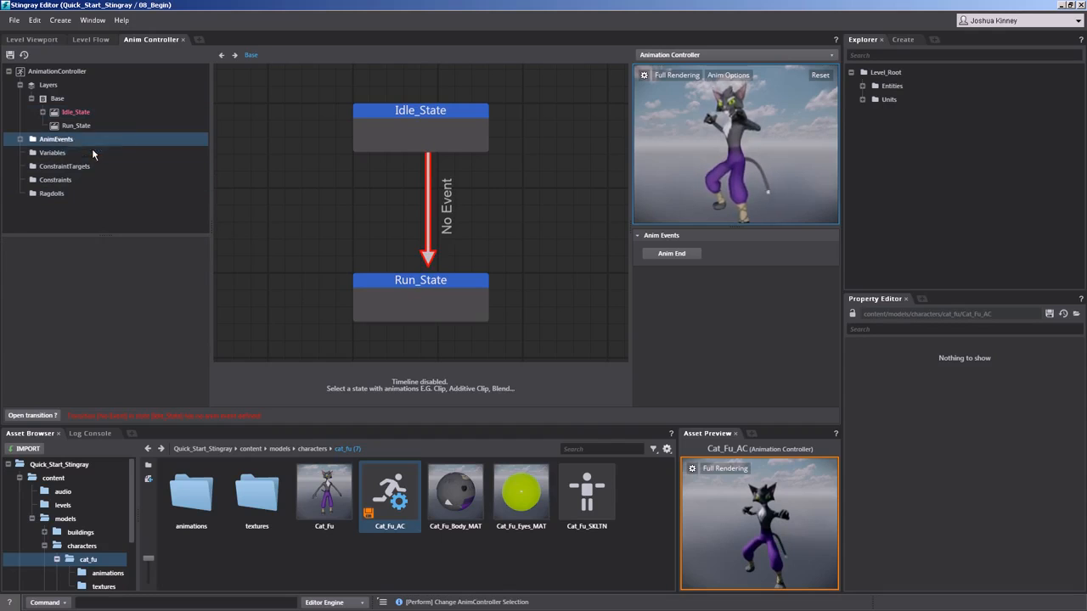
{"action": "left_click", "coordinate": [94, 149]}
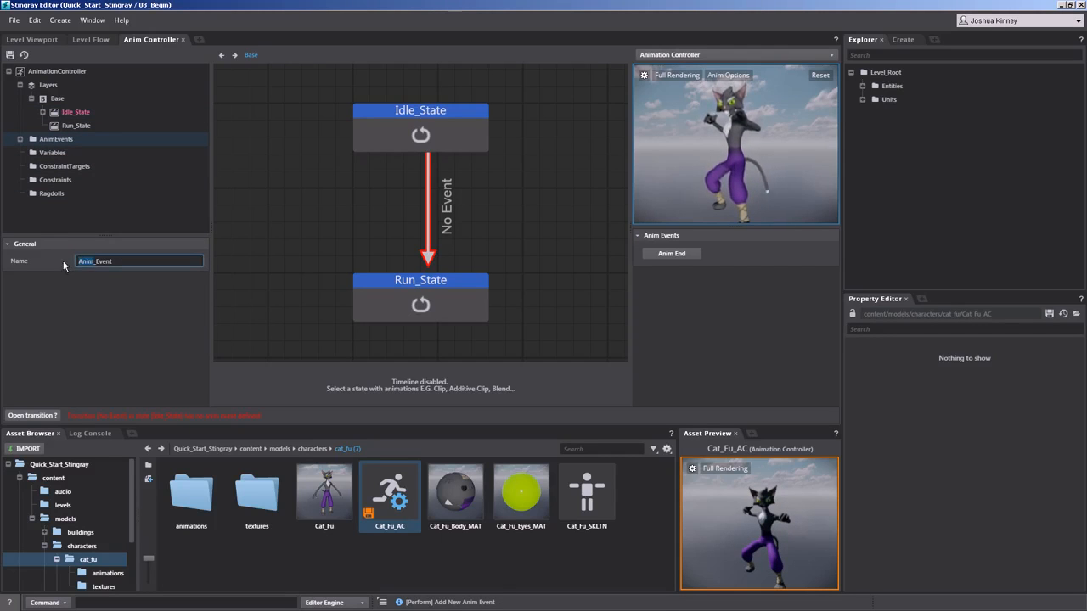
{"action": "type", "text": "Run"}
{"action": "key", "text": "Return"}
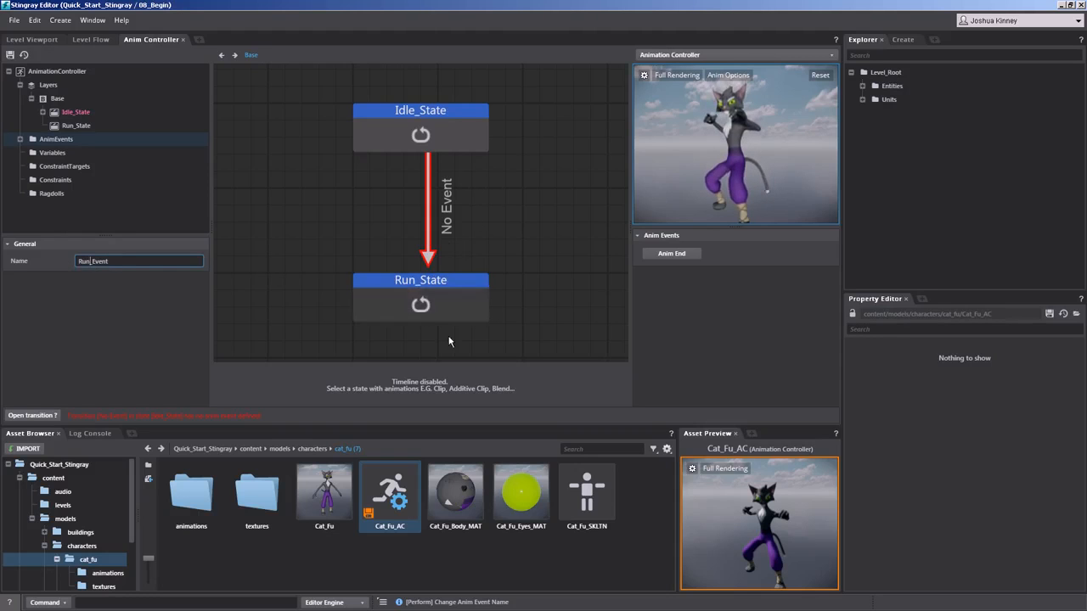
Step: Set the transition from Idle_State to Run_State to trigger on Run_Event, and save the controller to refresh the preview
{"action": "left_click", "coordinate": [426, 212]}
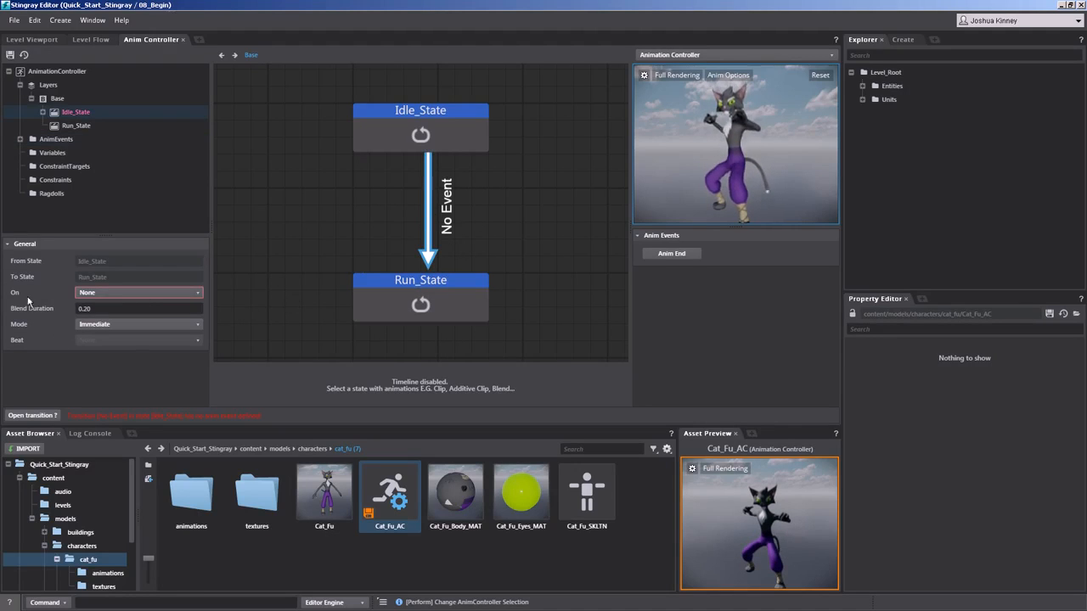
{"action": "left_click", "coordinate": [141, 294]}
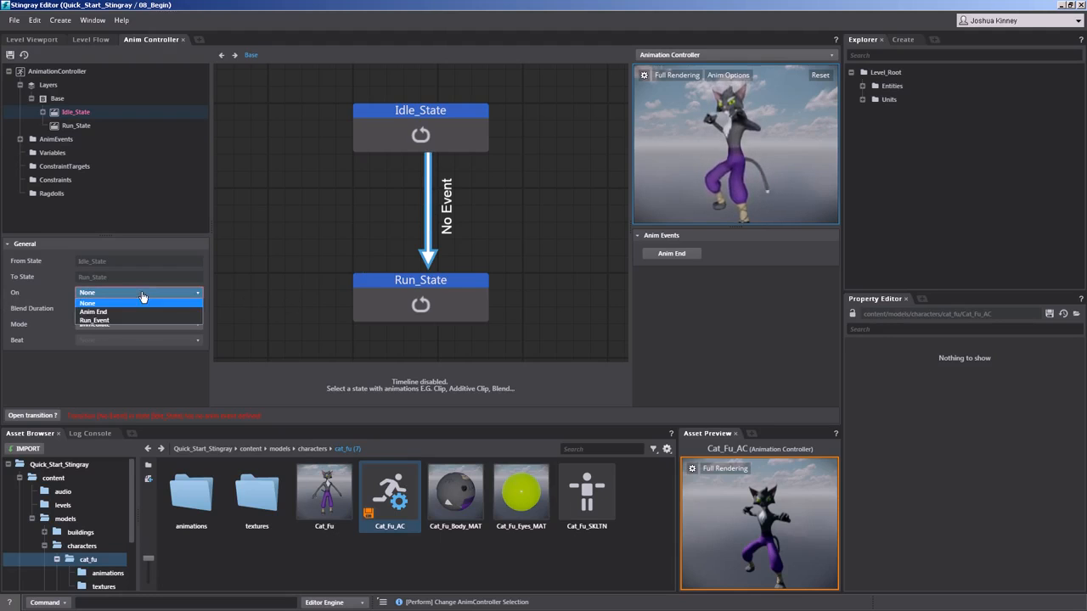
{"action": "left_click", "coordinate": [99, 321]}
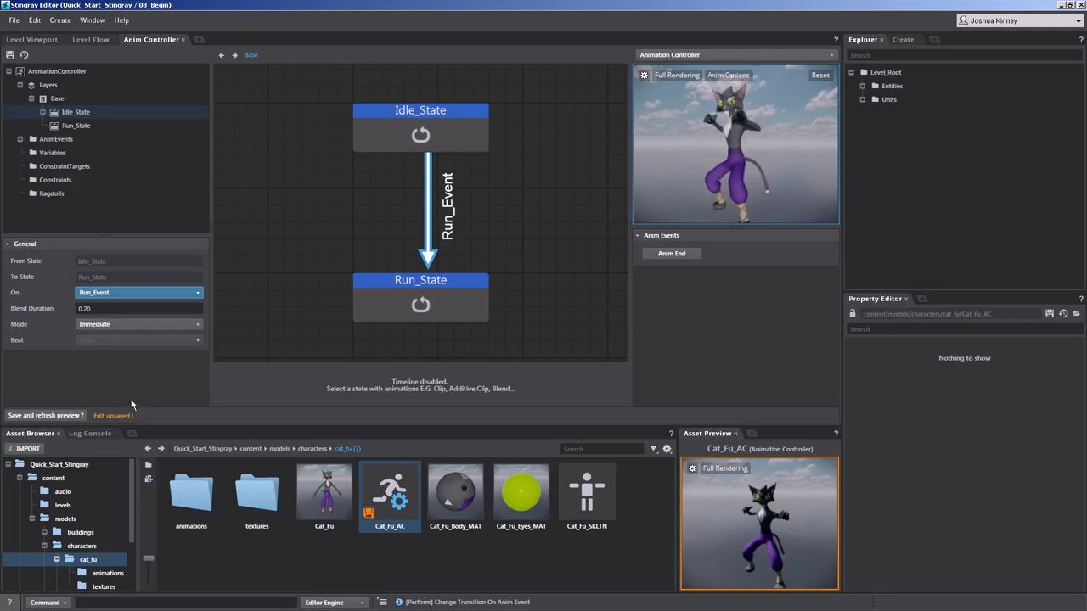
{"action": "left_click", "coordinate": [47, 415]}
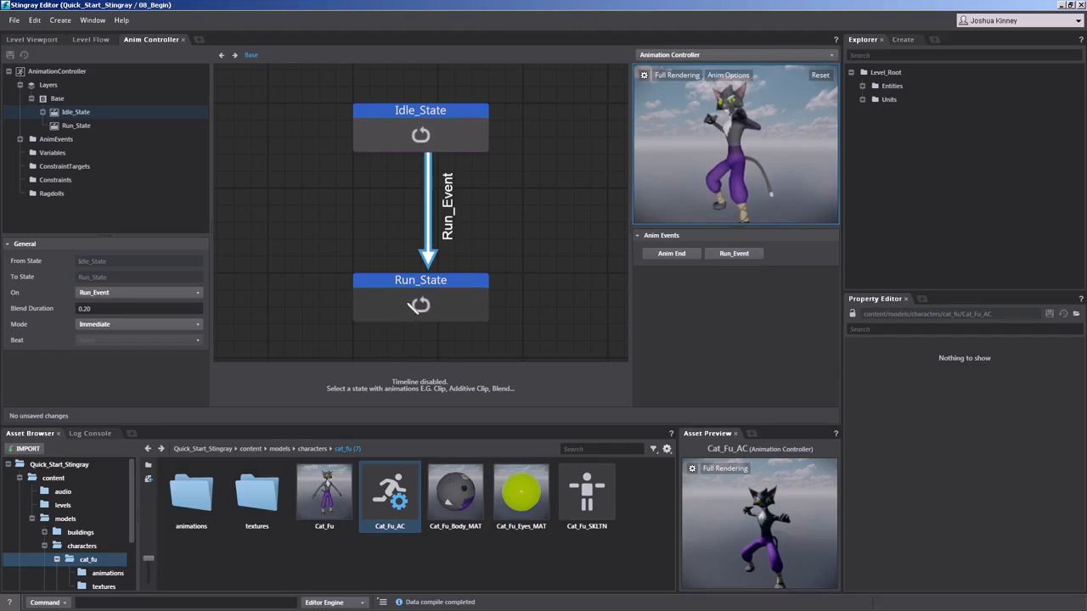
Step: Create a return transition from Run_State to Idle_State and add an anim event named Idle_Event
{"action": "left_click_drag", "start_coordinate": [422, 304], "coordinate": [406, 127]}
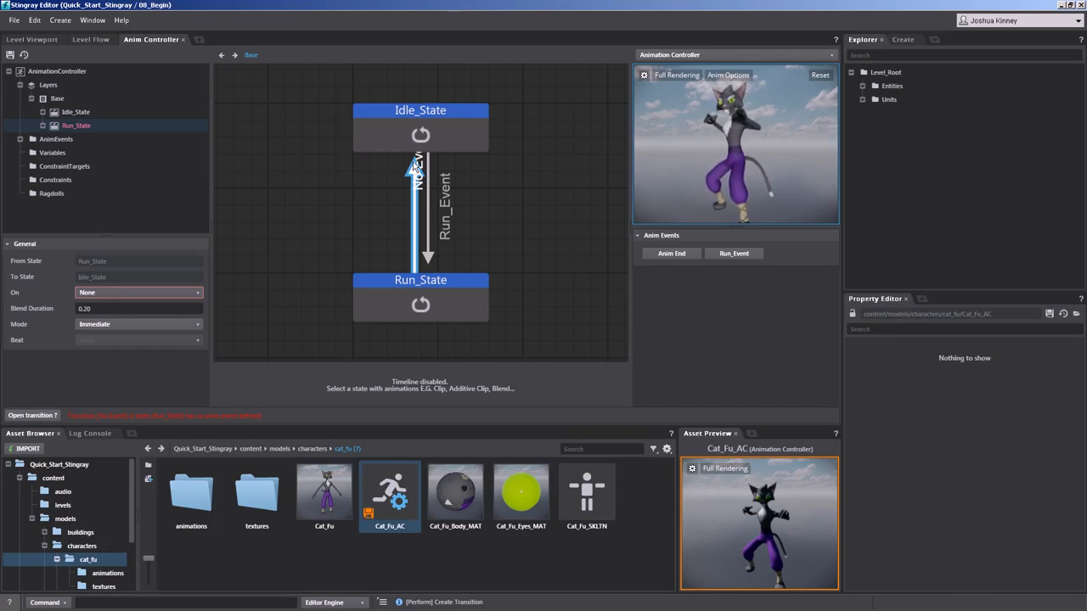
{"action": "left_click", "coordinate": [68, 139]}
{"action": "right_click", "coordinate": [75, 139]}
{"action": "left_click", "coordinate": [99, 147]}
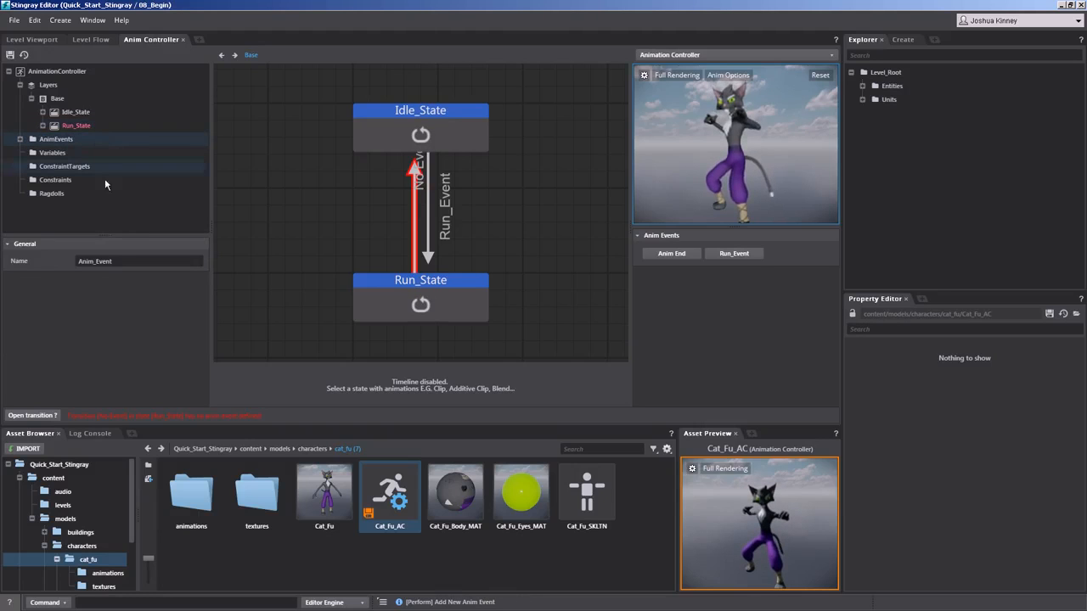
{"action": "double_click", "coordinate": [93, 262]}
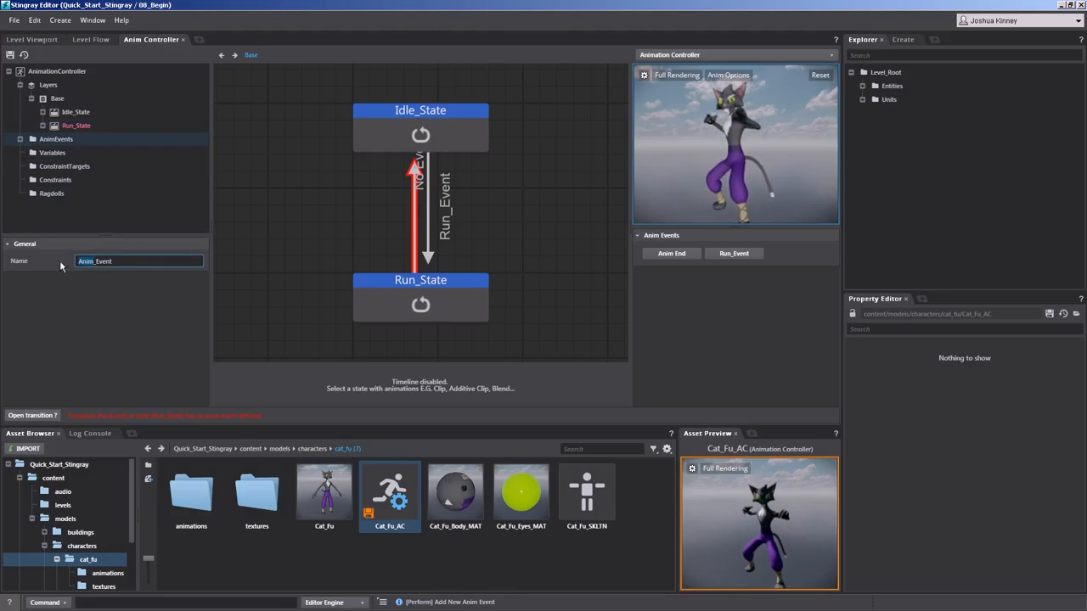
{"action": "type", "text": "Idle"}
{"action": "key", "text": "Return"}
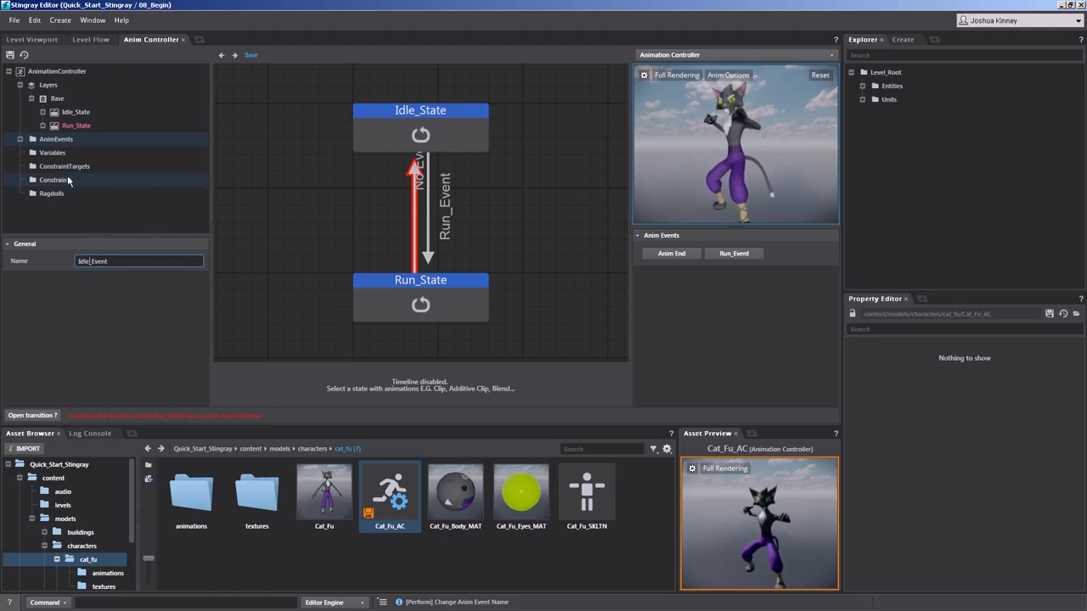
Step: Set the transition from Run_State to Idle_State to trigger on Idle_Event, and save the controller to refresh the preview
{"action": "left_click", "coordinate": [414, 214]}
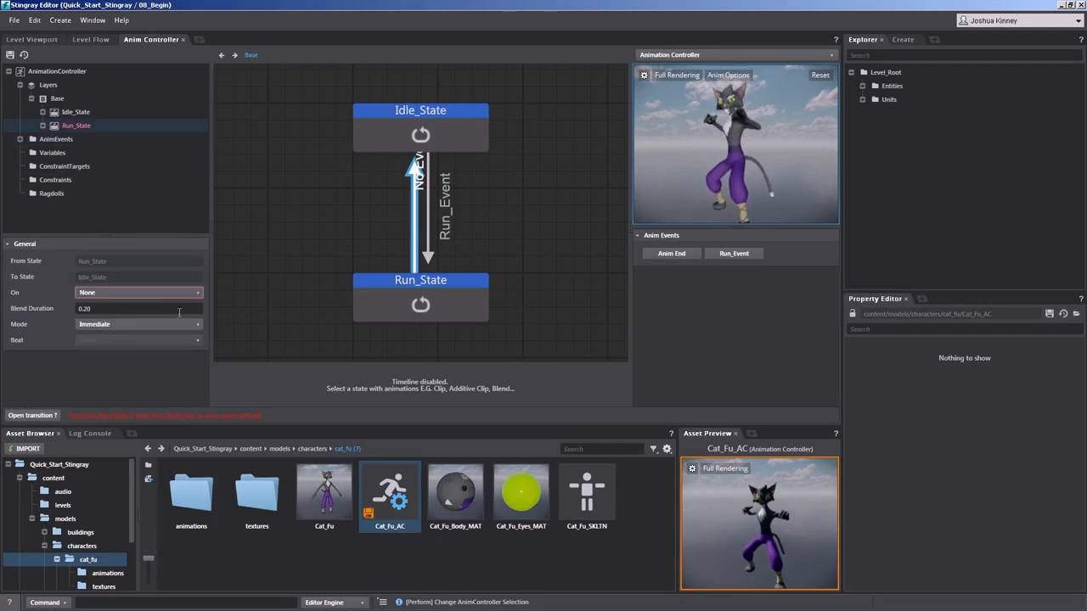
{"action": "left_click", "coordinate": [157, 293]}
{"action": "left_click", "coordinate": [123, 320]}
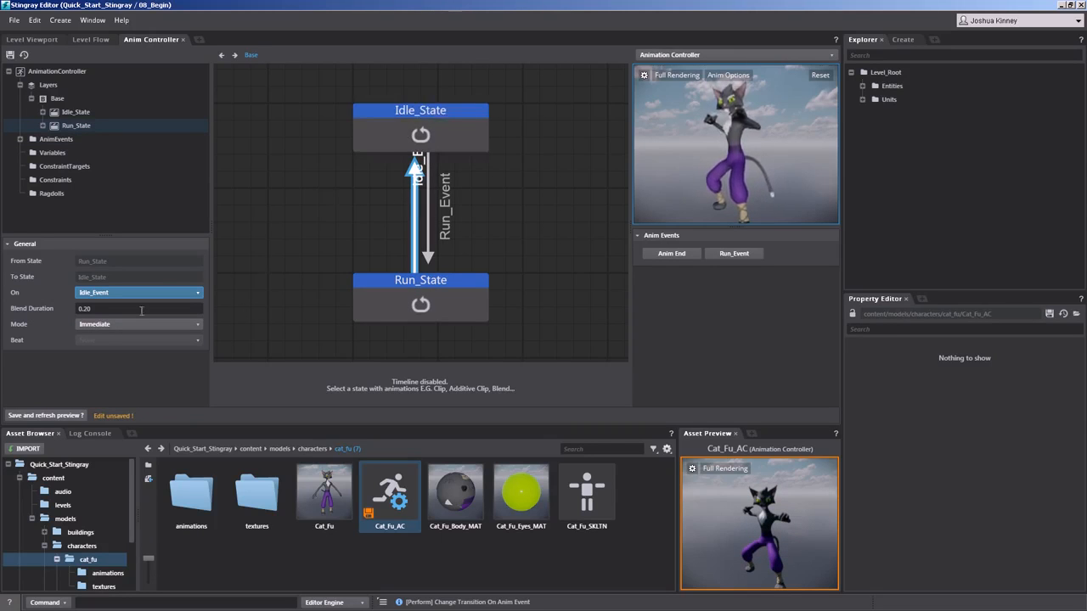
{"action": "left_click", "coordinate": [68, 416]}
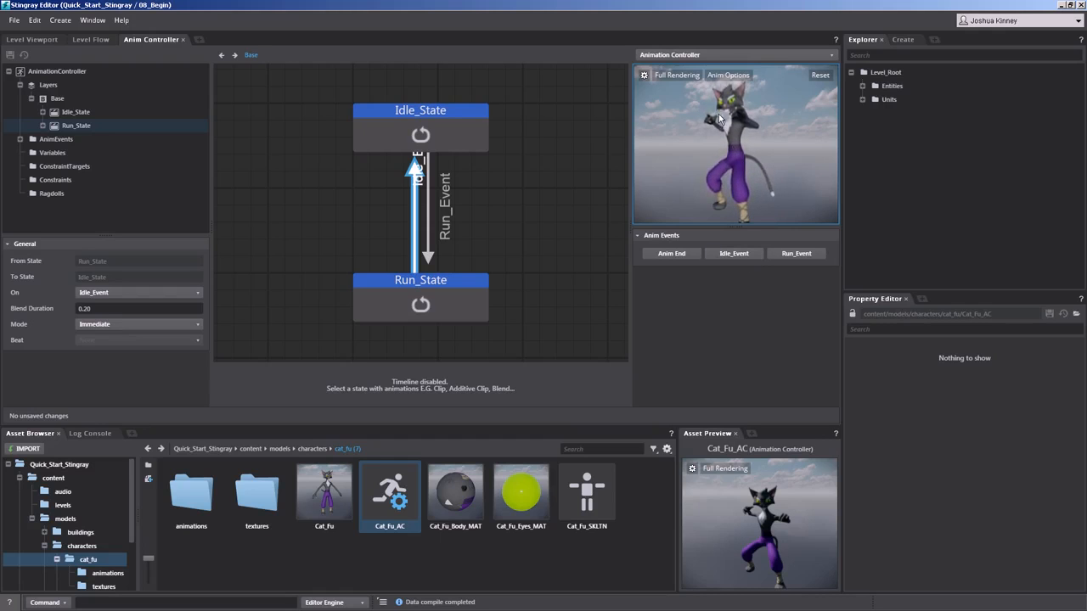
Step: Test the controller preview by alternately firing Run_Event and Idle_Event twice, and return to the level viewport
{"action": "left_click", "coordinate": [787, 254]}
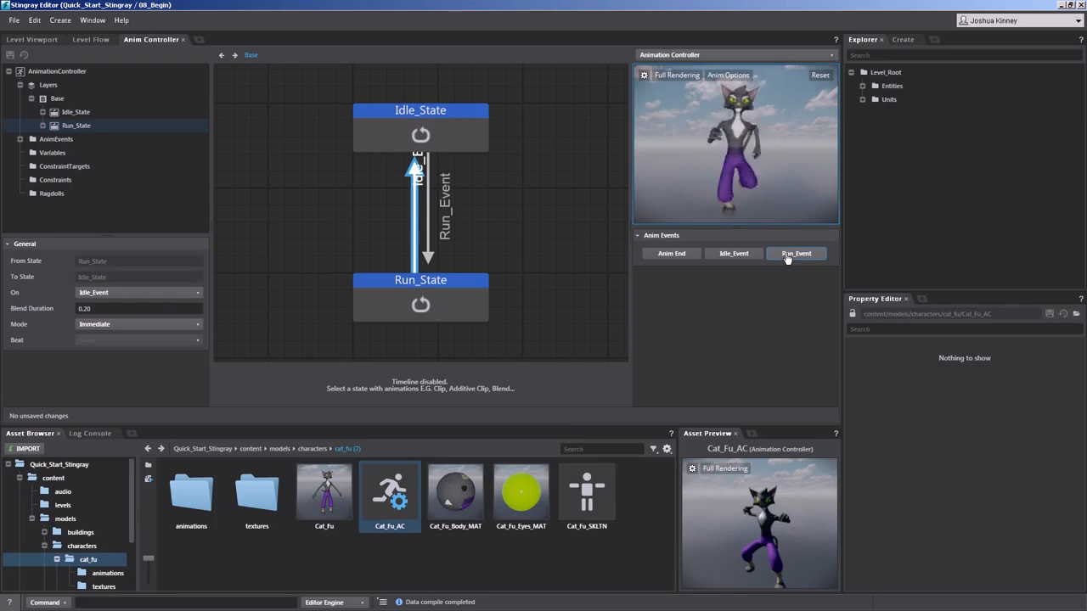
{"action": "left_click", "coordinate": [745, 257]}
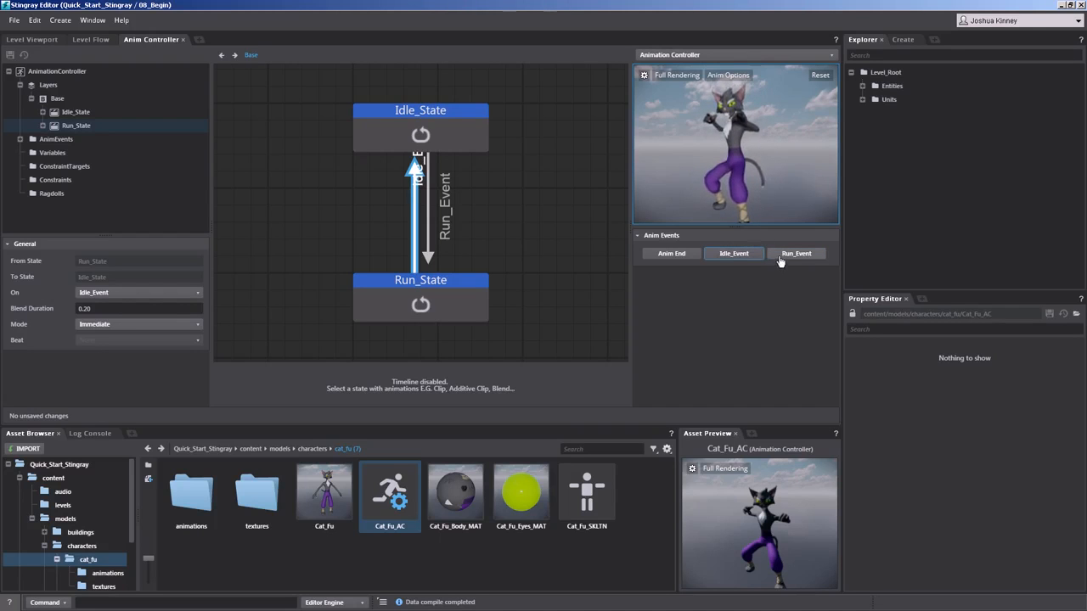
{"action": "left_click", "coordinate": [777, 259]}
{"action": "left_click", "coordinate": [751, 258]}
{"action": "left_click", "coordinate": [47, 39]}
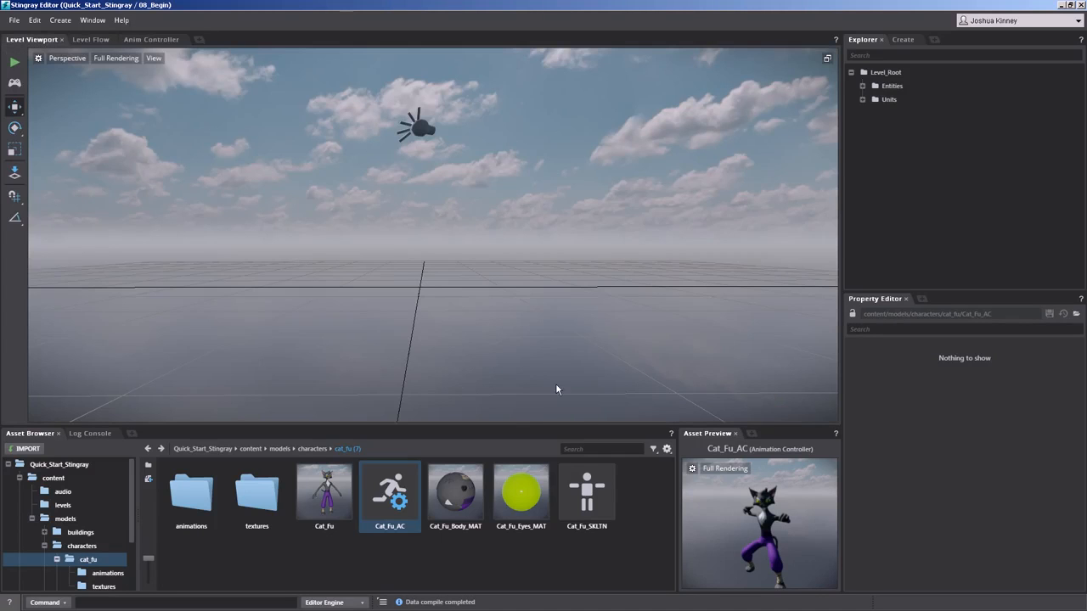